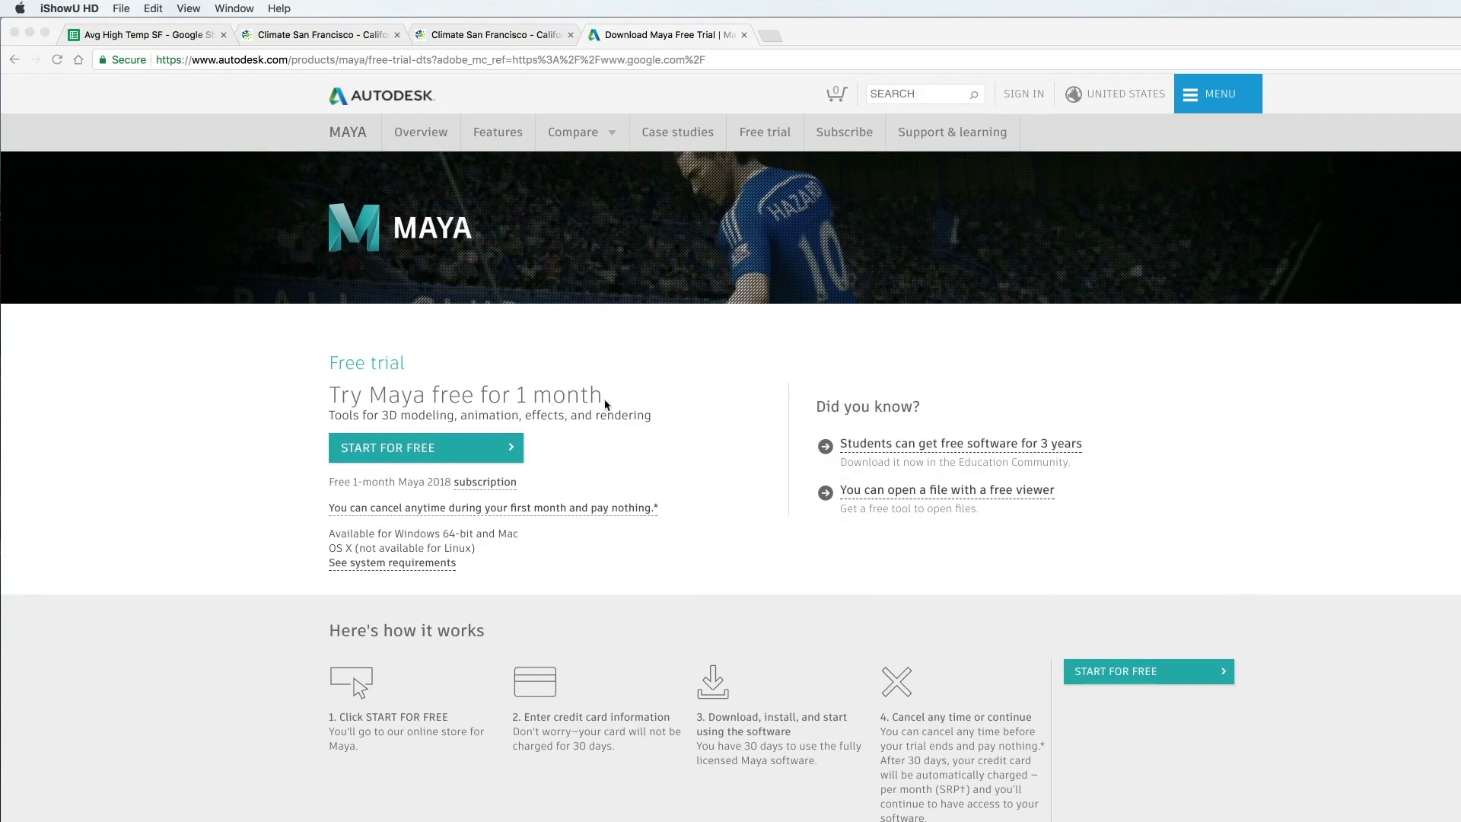
Select the 'Welcome!' text mesh, delete it, and zoom in on the empty grid
{"action": "left_click", "coordinate": [1085, 462]}
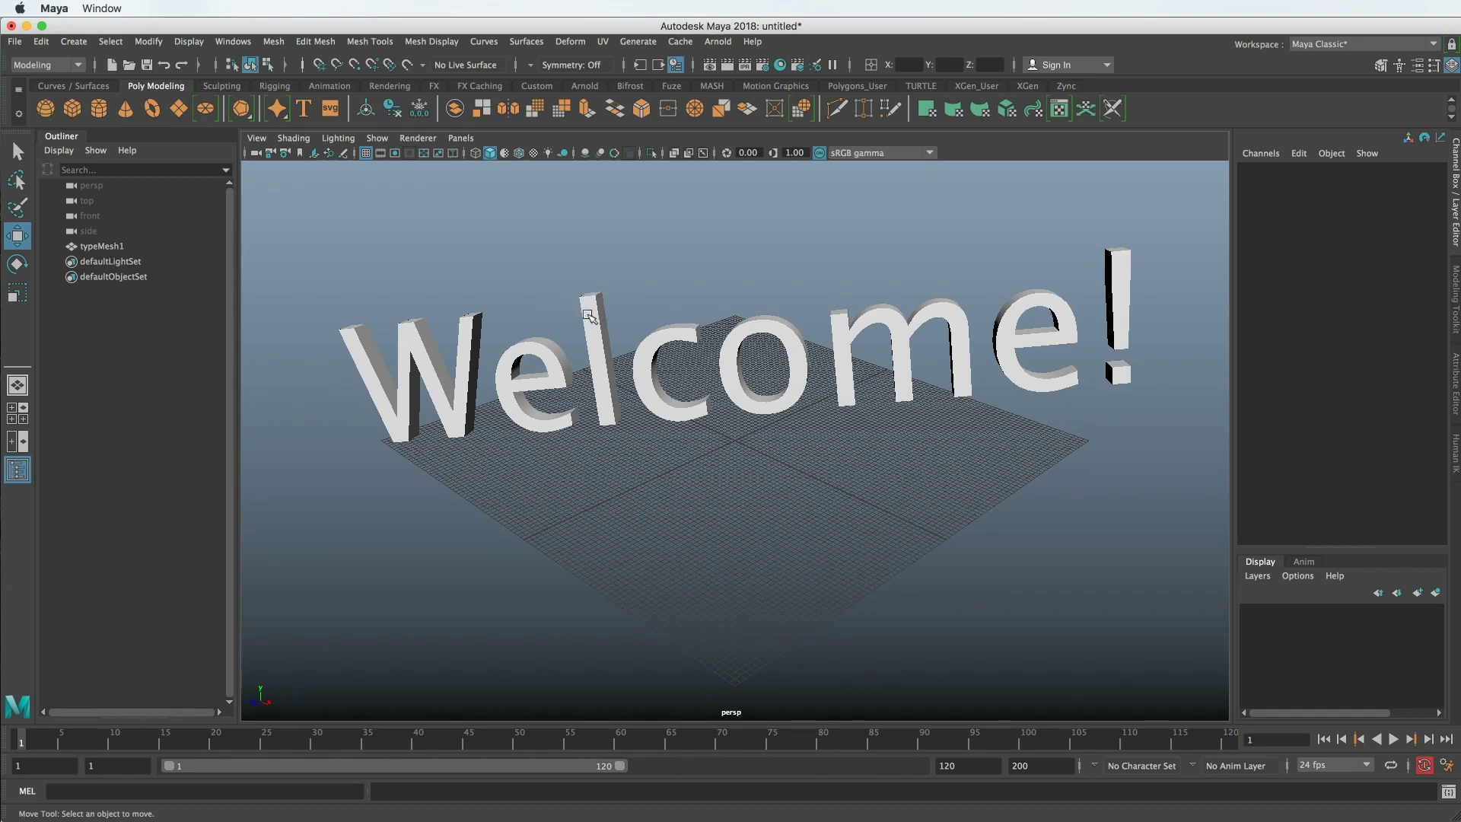
{"action": "left_click", "coordinate": [615, 327]}
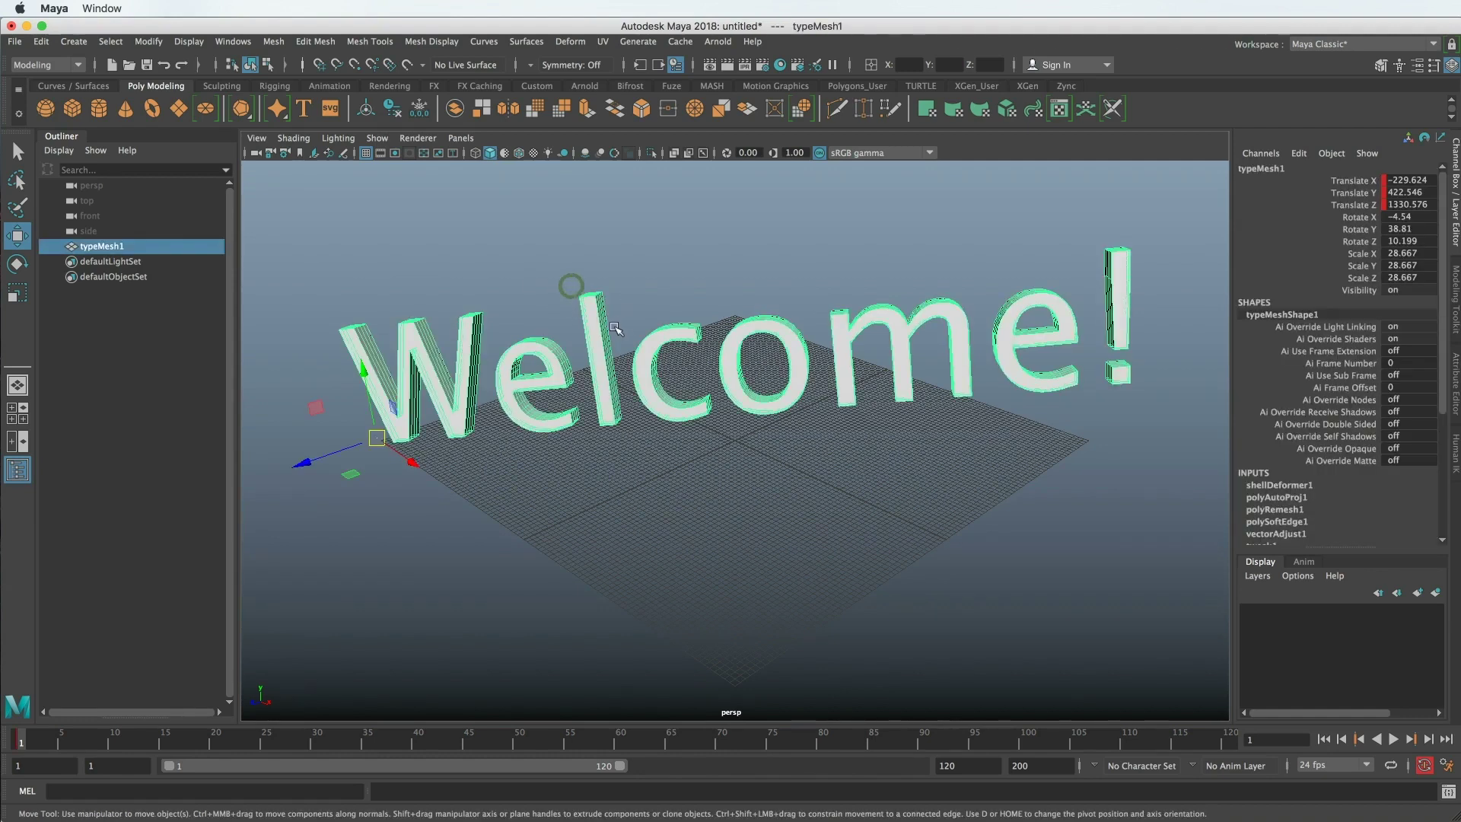
{"action": "key", "text": "Delete"}
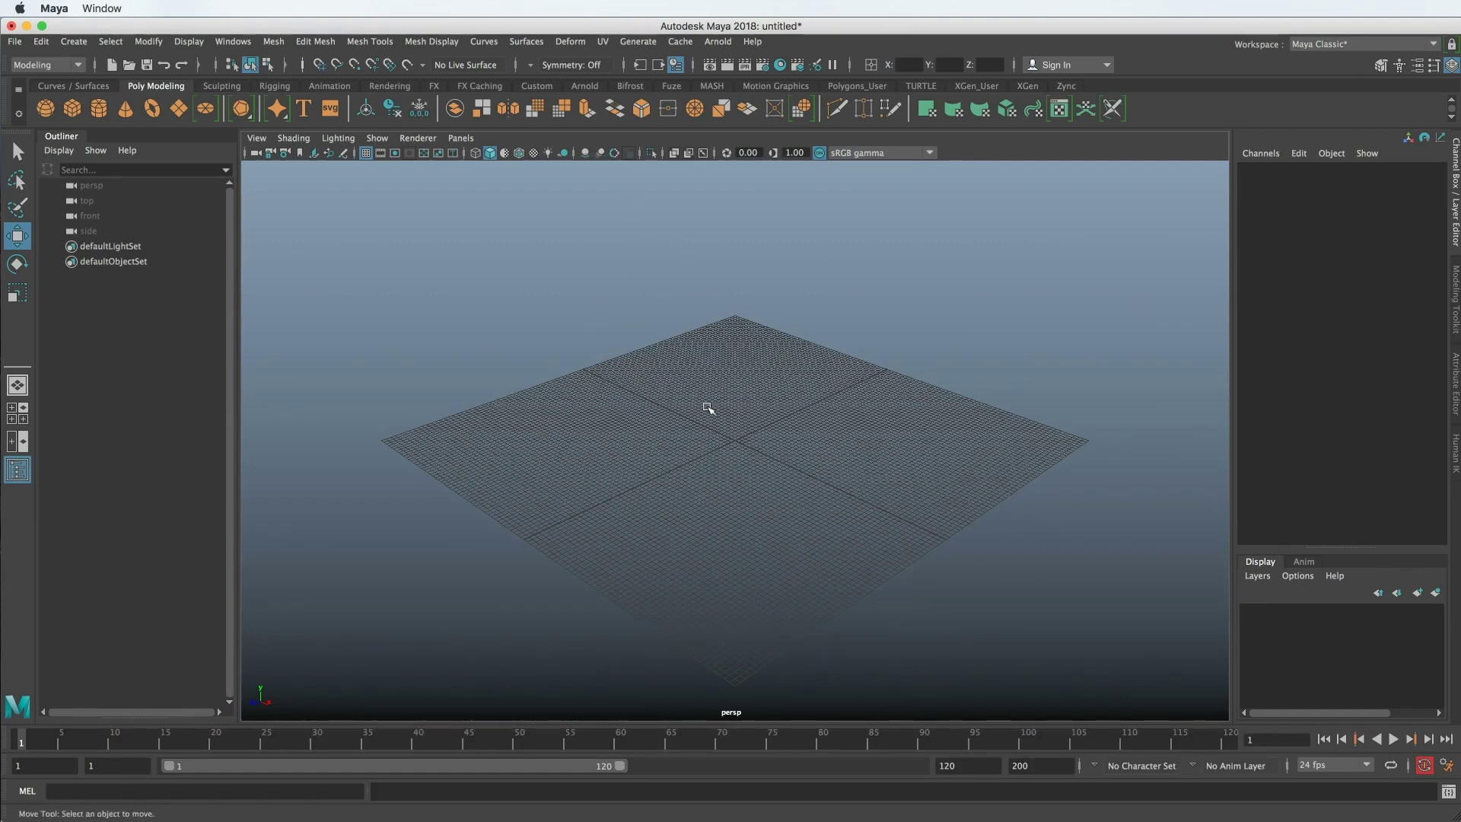
{"action": "scroll", "coordinate": [672, 443], "scroll_direction": "up", "scroll_amount": 8}
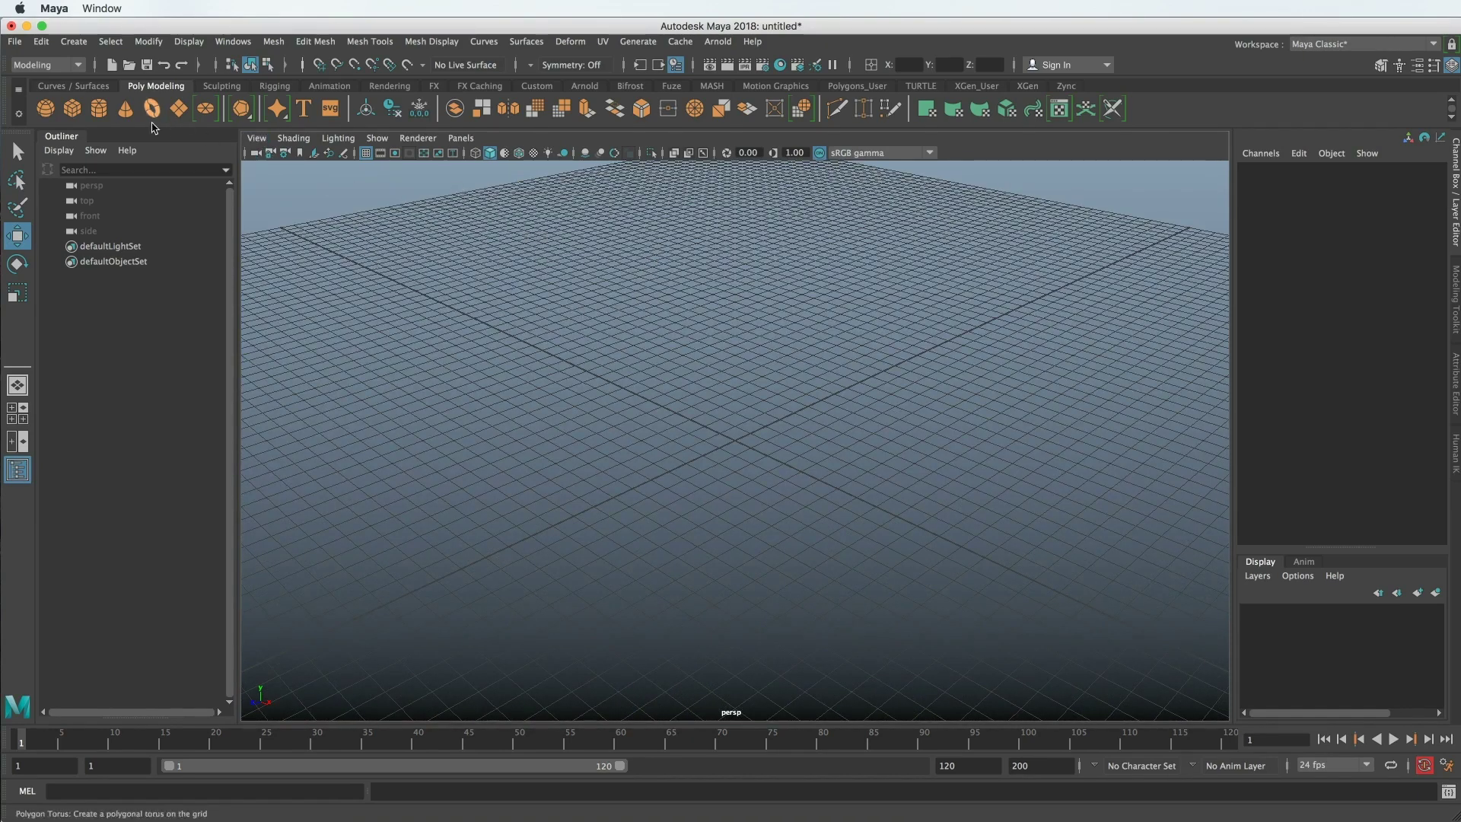
Create pSphere1 at the origin, frame and orbit to it, and enable multisample anti-aliasing
{"action": "left_click", "coordinate": [45, 108]}
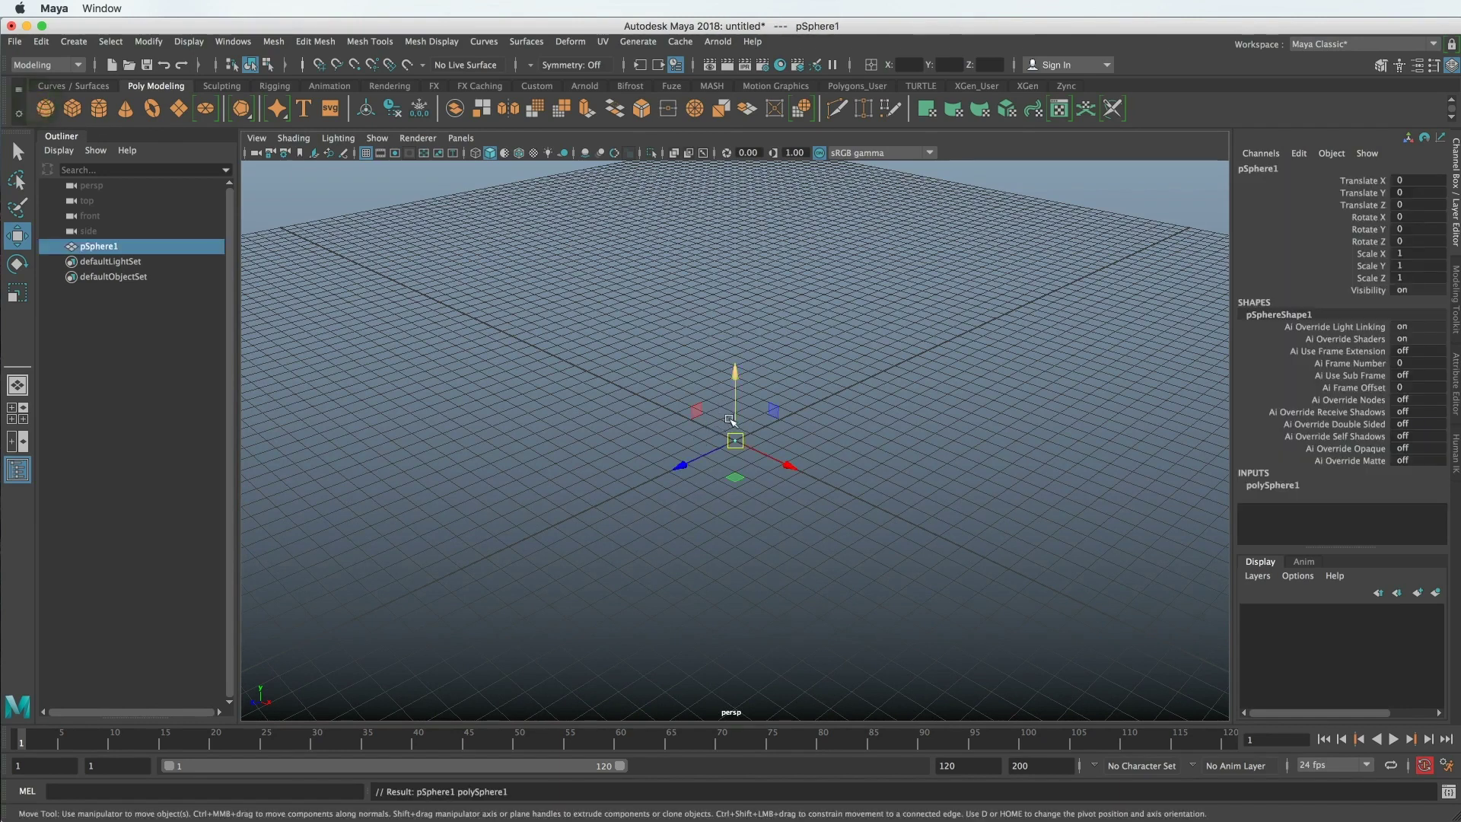
{"action": "key", "text": "f"}
{"action": "left_click_drag", "start_coordinate": [761, 384], "coordinate": [835, 362], "text": "alt"}
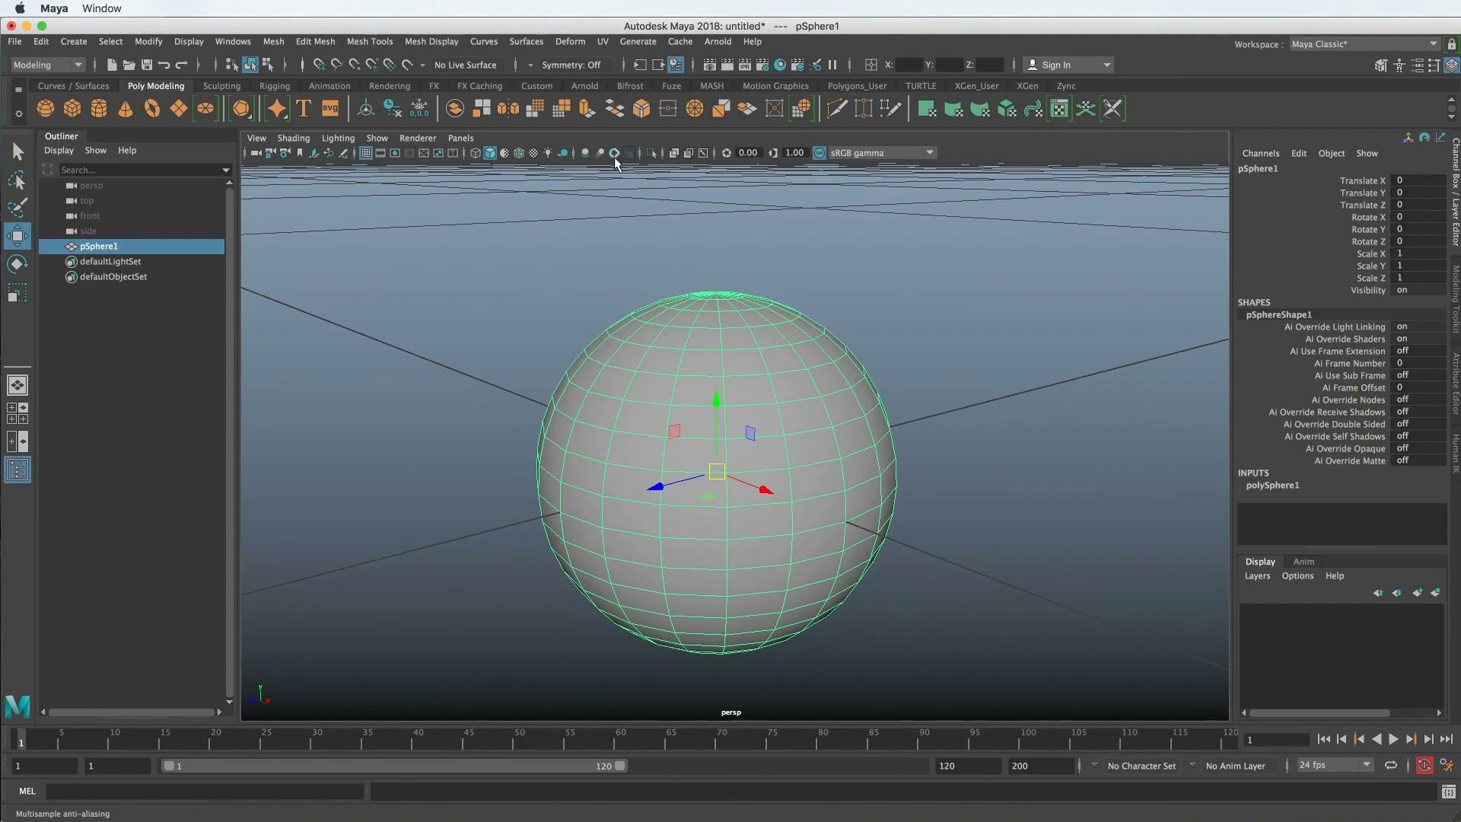
{"action": "left_click", "coordinate": [615, 155]}
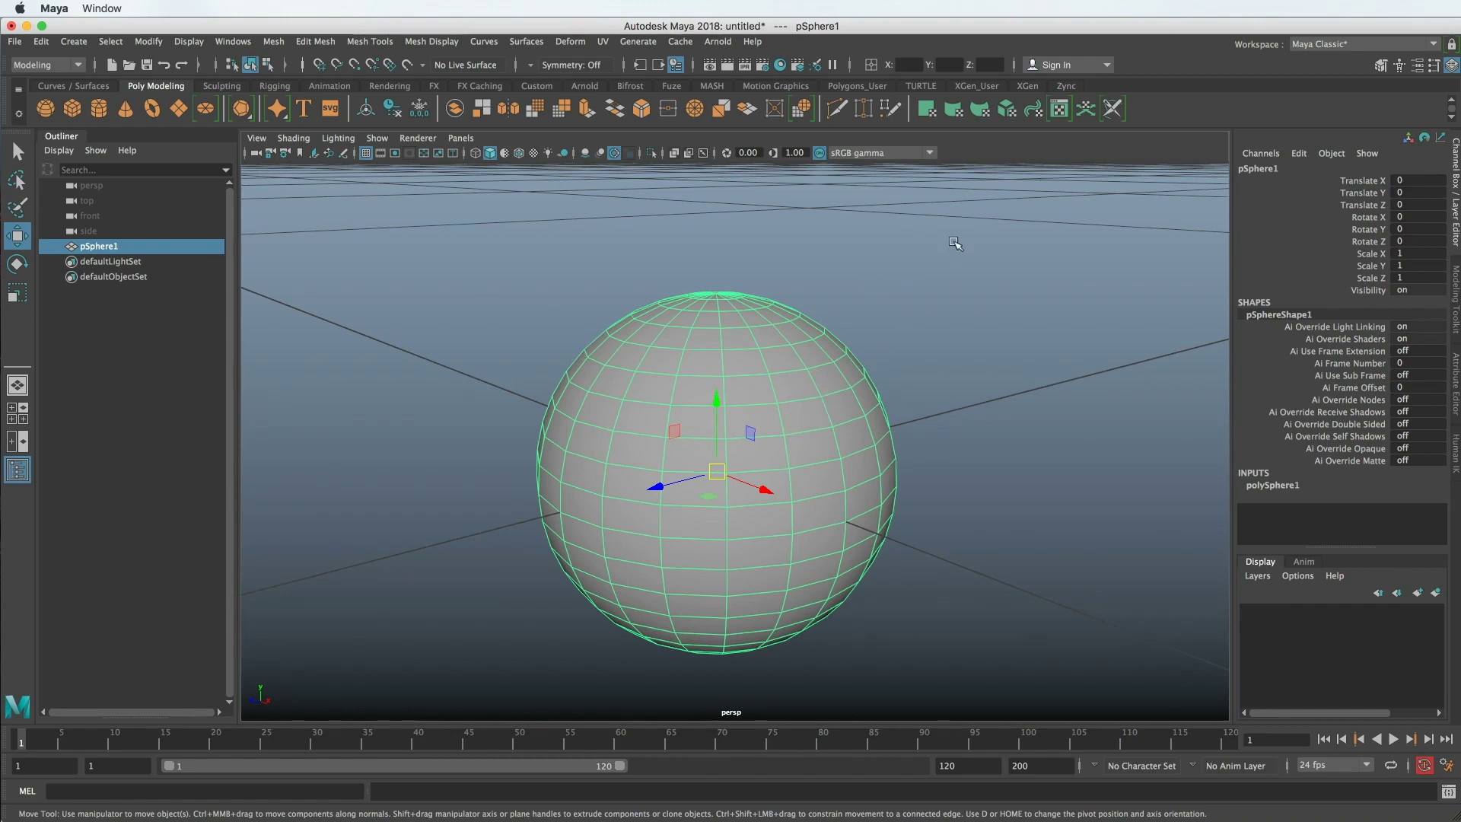
Deselect the sphere by clicking empty space, undoing twice, then marquee-select empty space
{"action": "left_click", "coordinate": [1037, 239]}
{"action": "key", "text": "ctrl+z"}
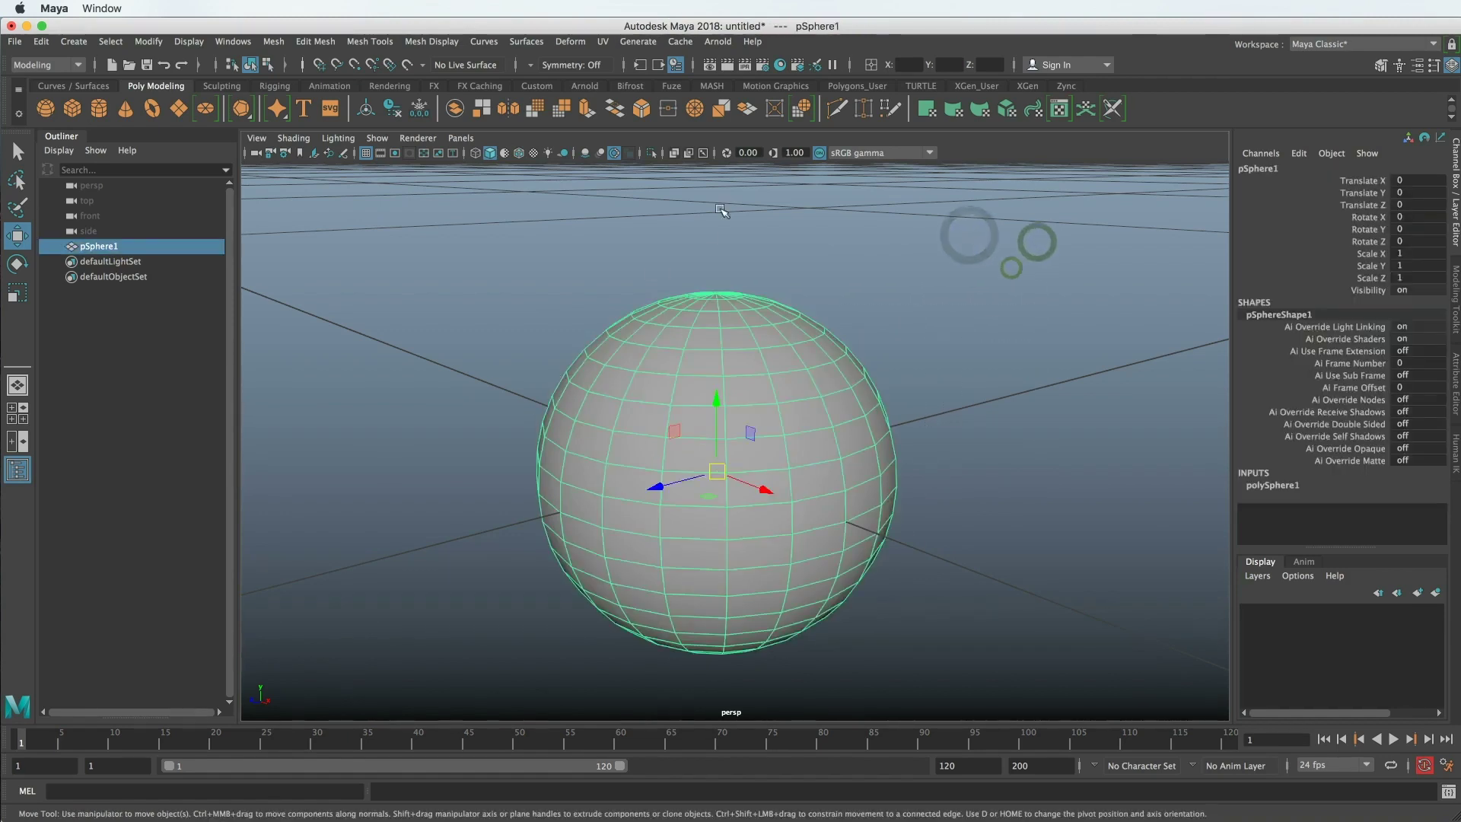
{"action": "left_click", "coordinate": [532, 262]}
{"action": "key", "text": "ctrl+z"}
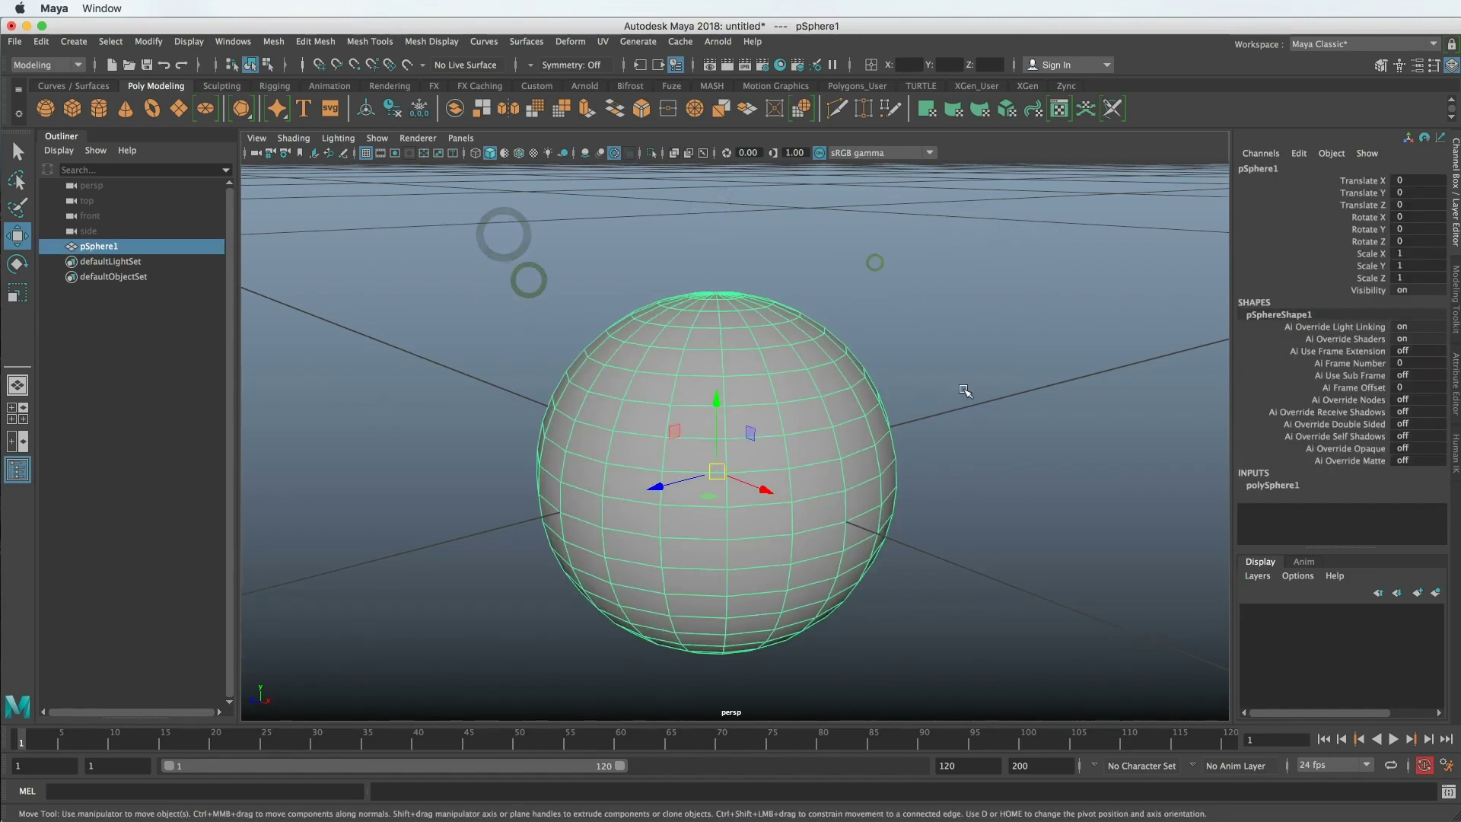
{"action": "left_click_drag", "start_coordinate": [1012, 346], "coordinate": [989, 388]}
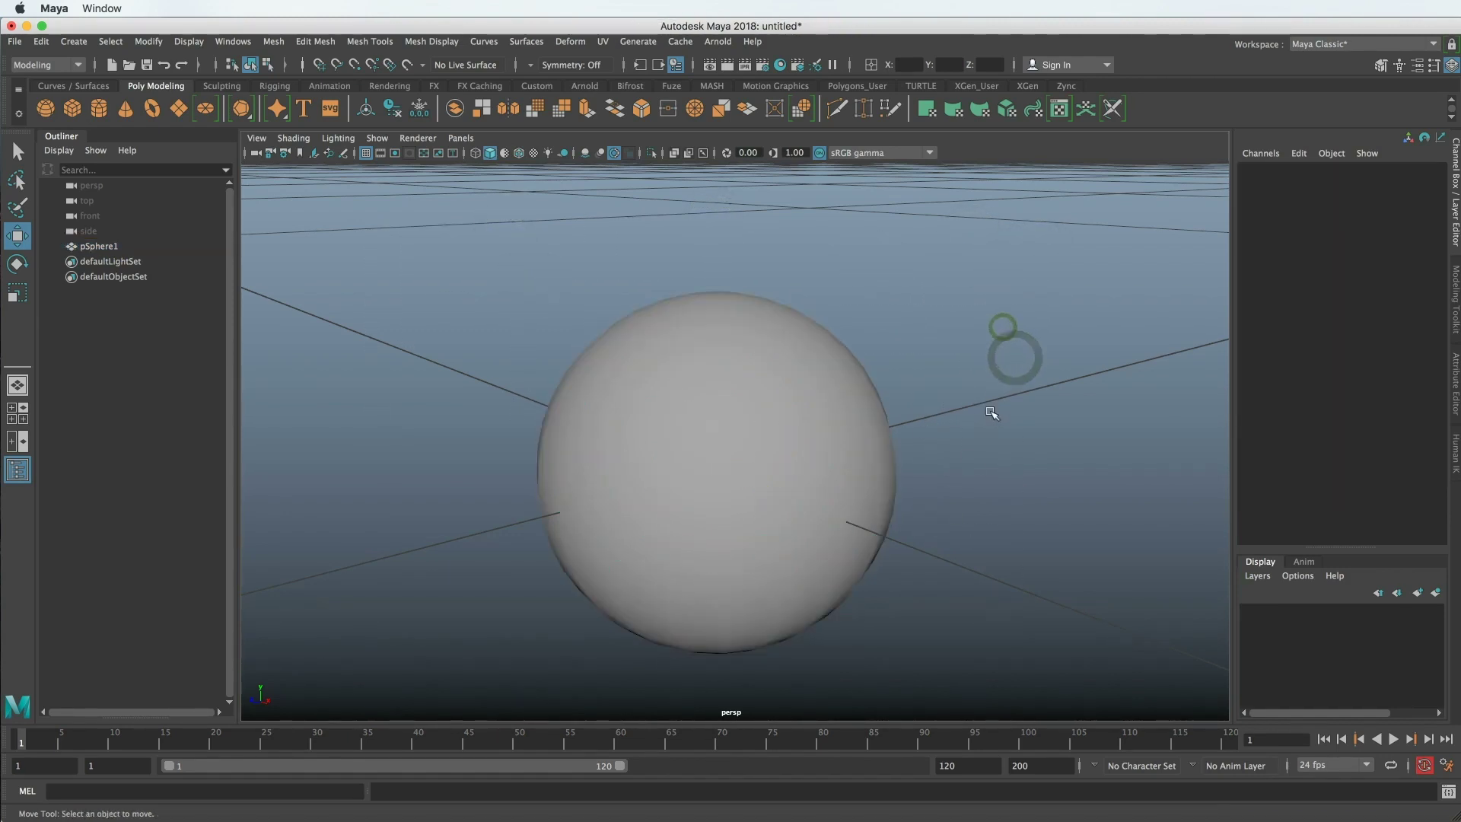
Orbit, pan and dolly the perspective view around the sphere, leaving it lower right
{"action": "left_click_drag", "start_coordinate": [1028, 294], "coordinate": [965, 274], "text": "alt"}
{"action": "middle_click_drag", "start_coordinate": [966, 274], "coordinate": [971, 305], "text": "alt"}
{"action": "right_click_drag", "start_coordinate": [893, 326], "coordinate": [945, 301], "text": "alt"}
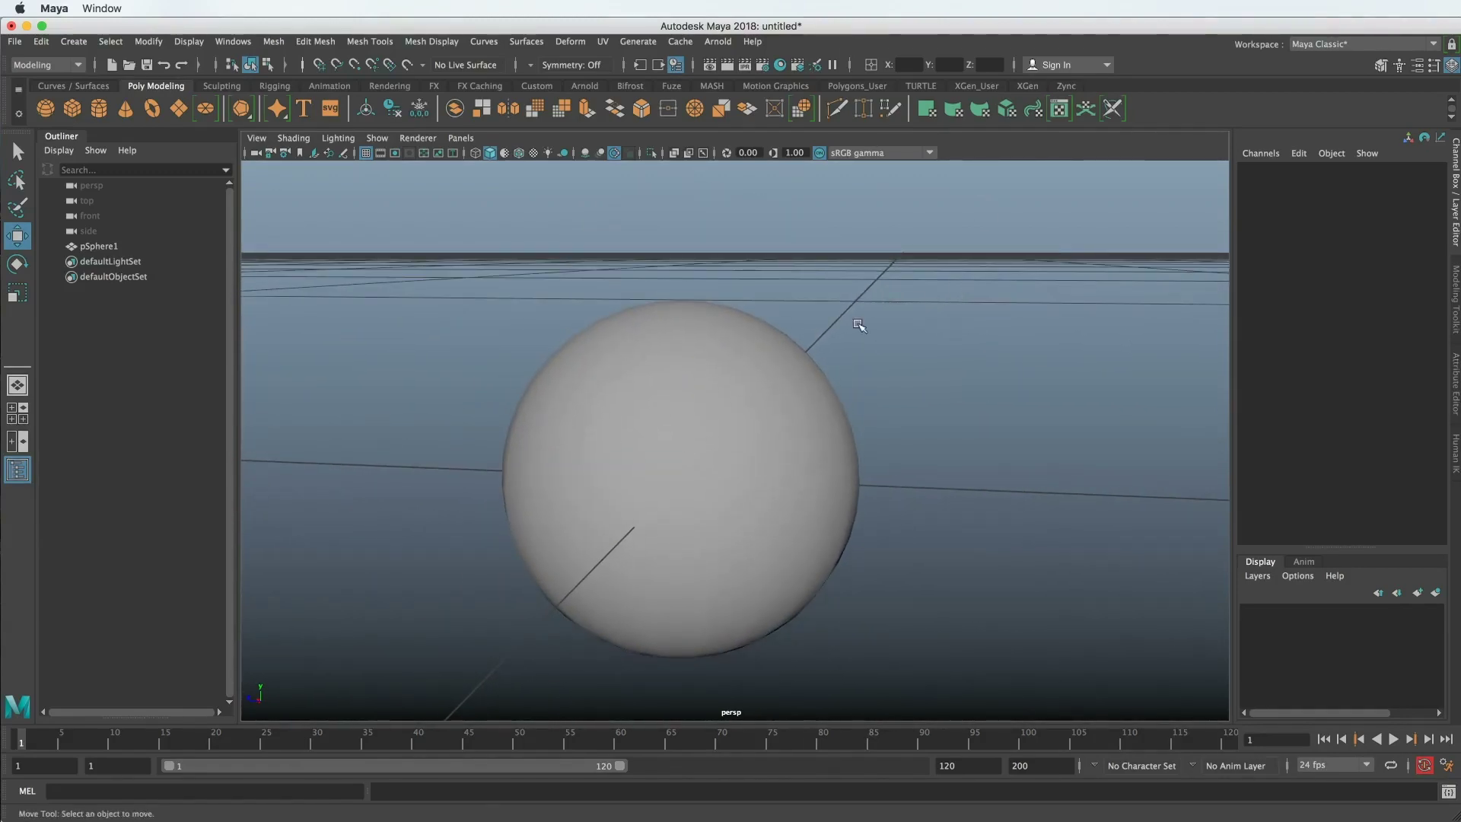
{"action": "left_click_drag", "start_coordinate": [888, 315], "coordinate": [789, 382], "text": "alt"}
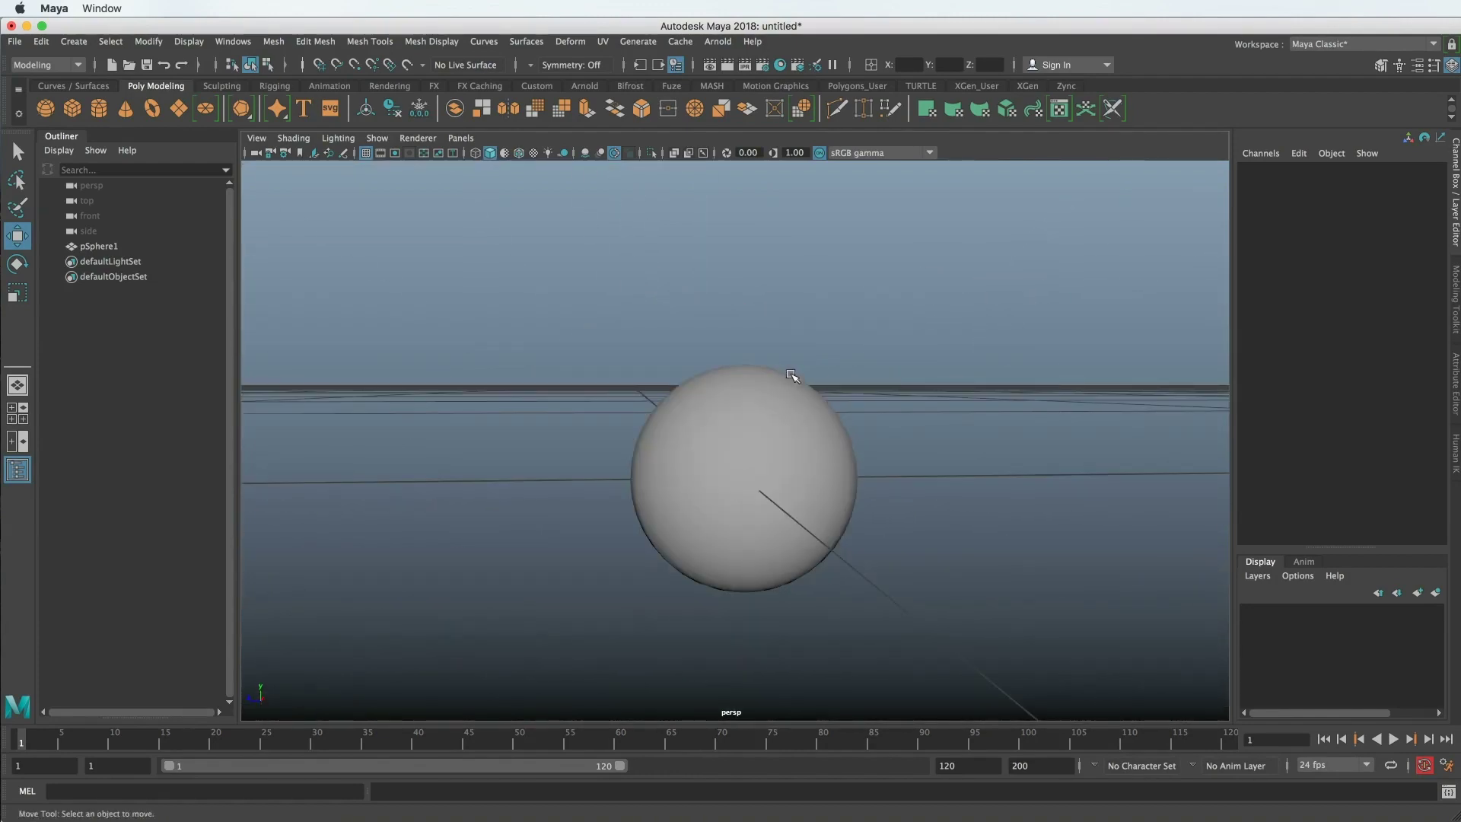
{"action": "left_click_drag", "start_coordinate": [902, 315], "coordinate": [860, 423], "text": "alt"}
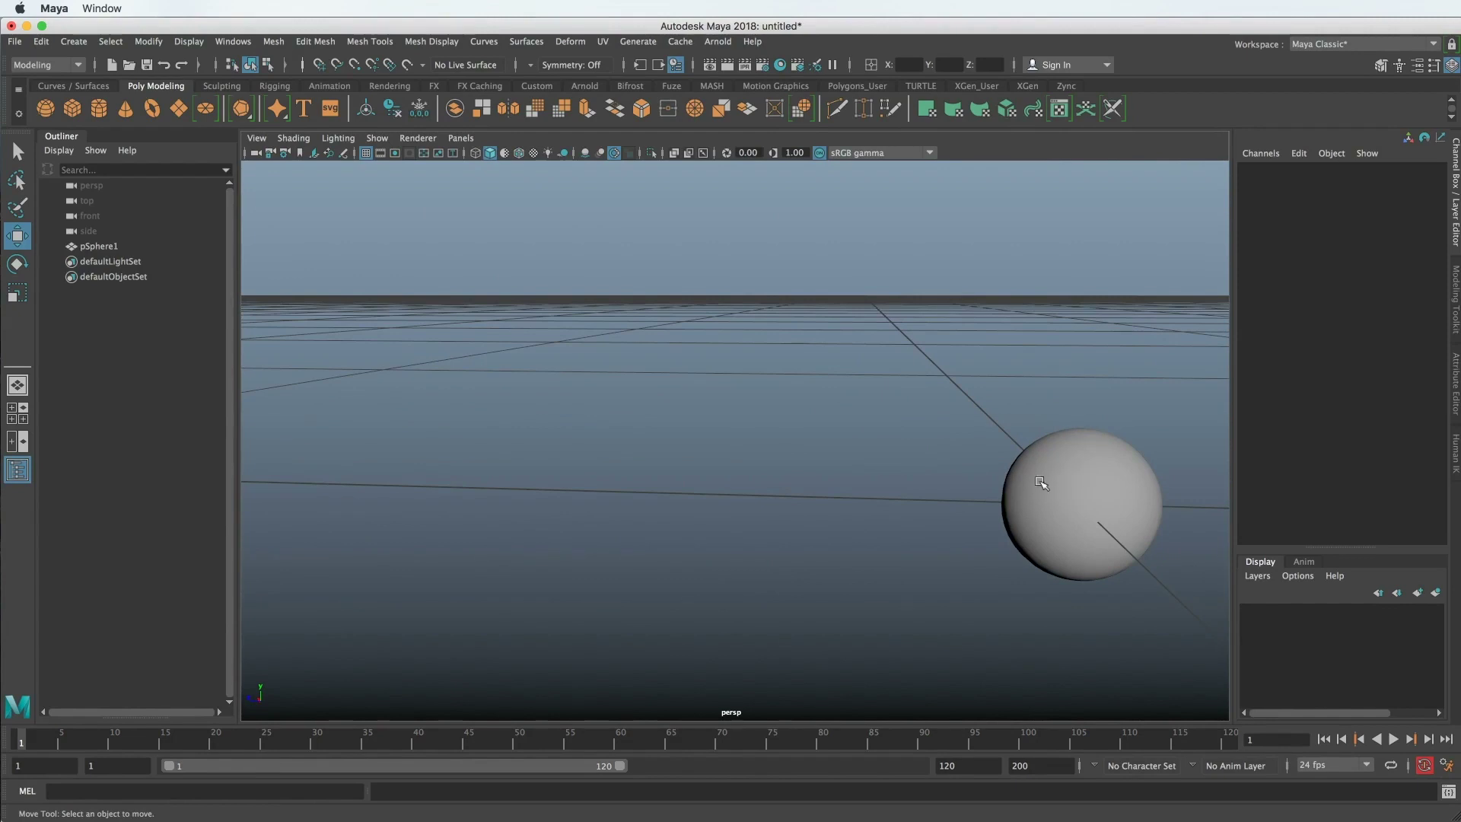
{"action": "left_click_drag", "start_coordinate": [689, 440], "coordinate": [958, 473], "text": "alt"}
Select pSphere1, frame it, then return to the previous camera view
{"action": "left_click", "coordinate": [1006, 509]}
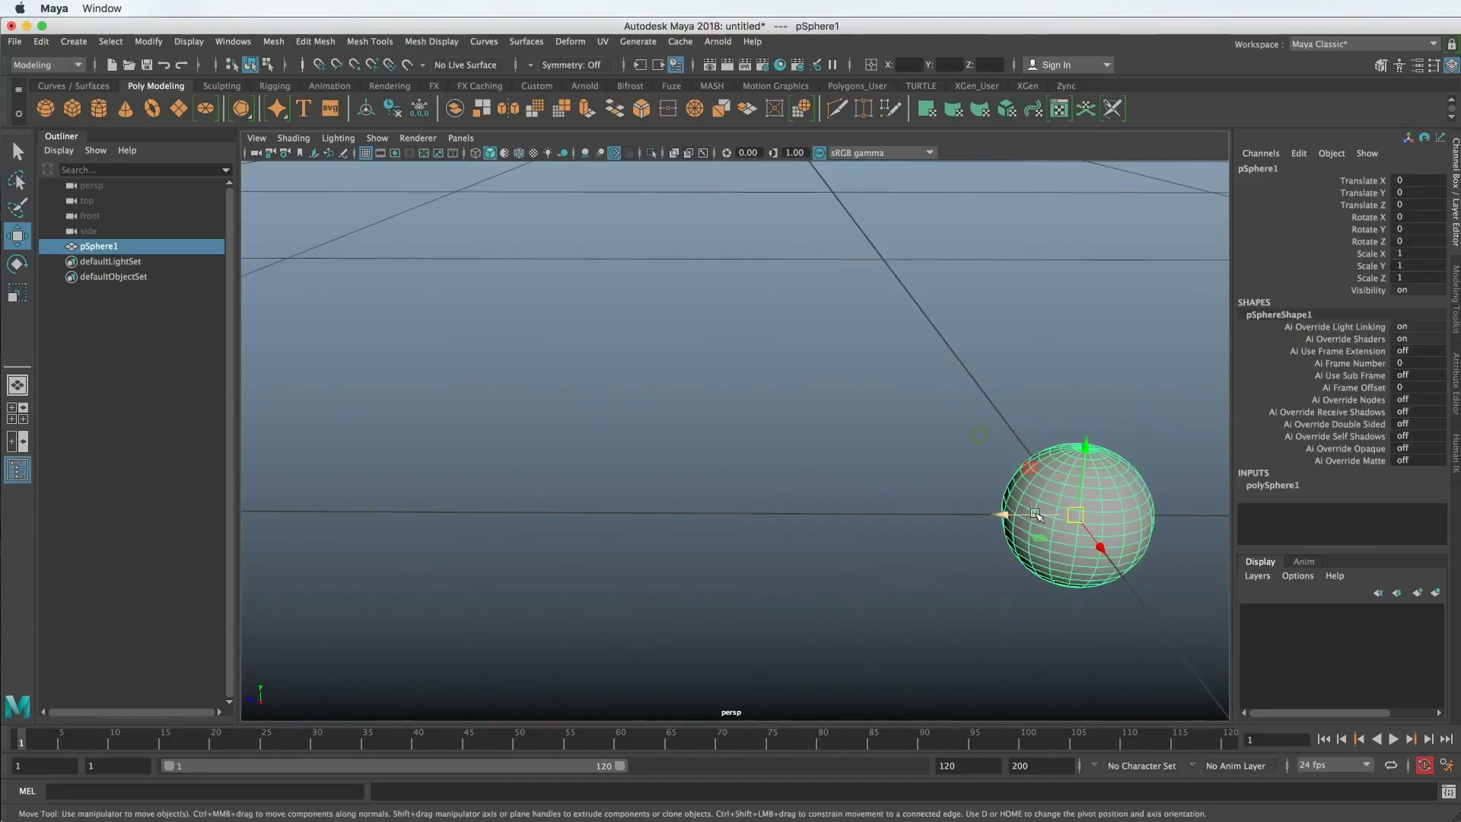
{"action": "key", "text": "f"}
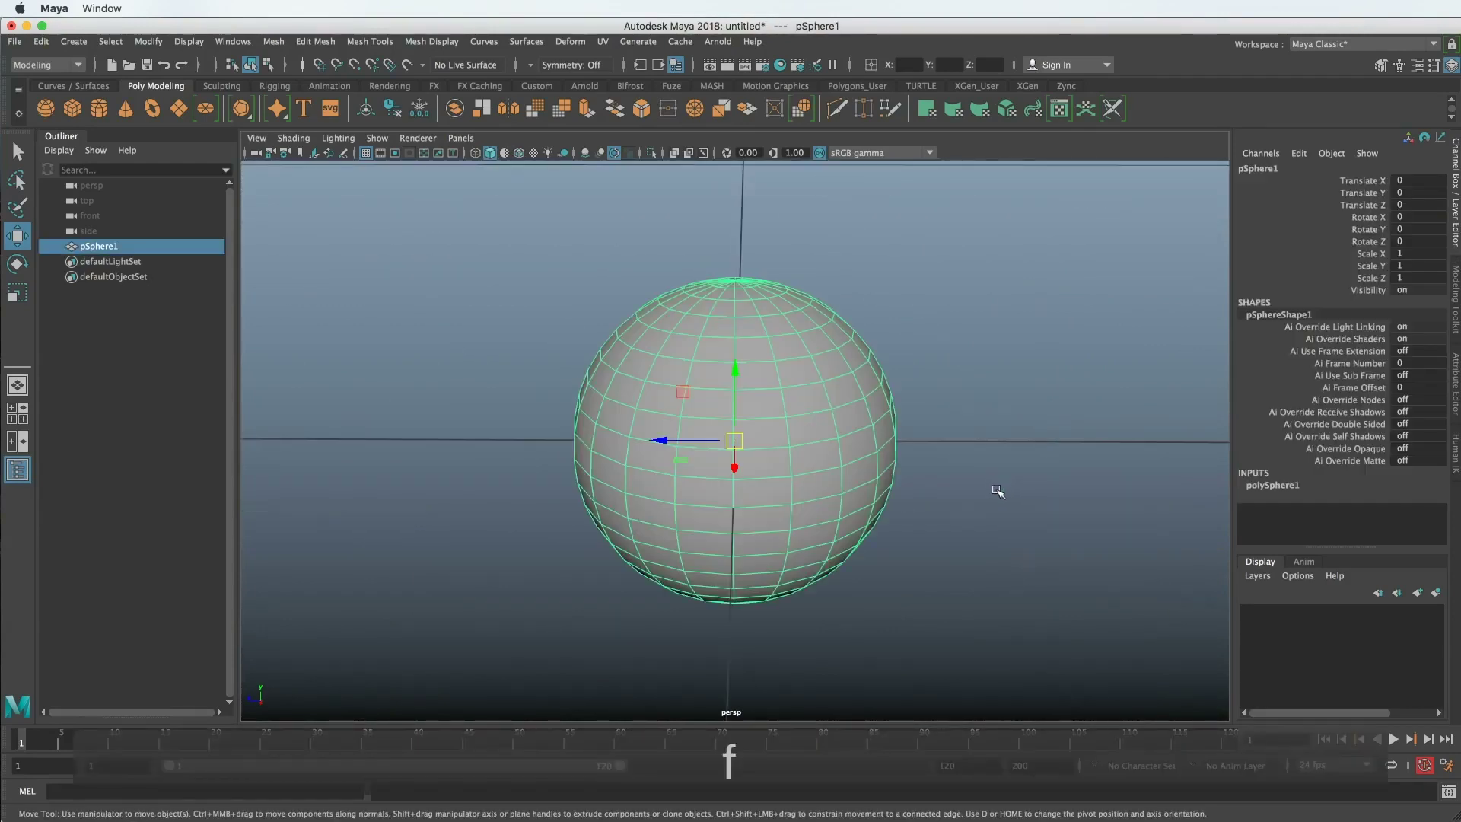
{"action": "key", "text": "bracketleft"}
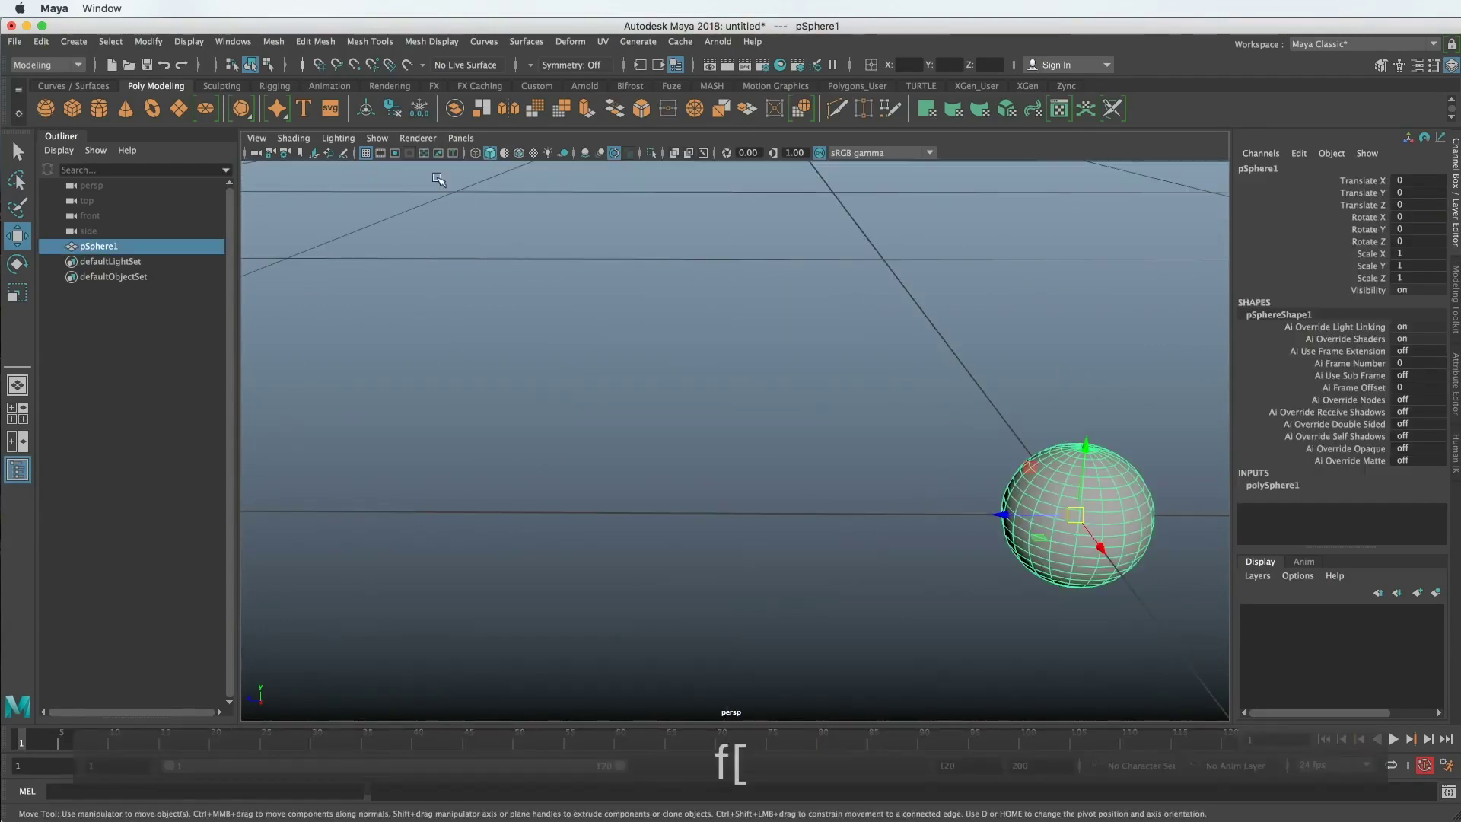
Centre the camera with View > Look at Selection, then zoom and orbit around the sphere
{"action": "left_click", "coordinate": [256, 139]}
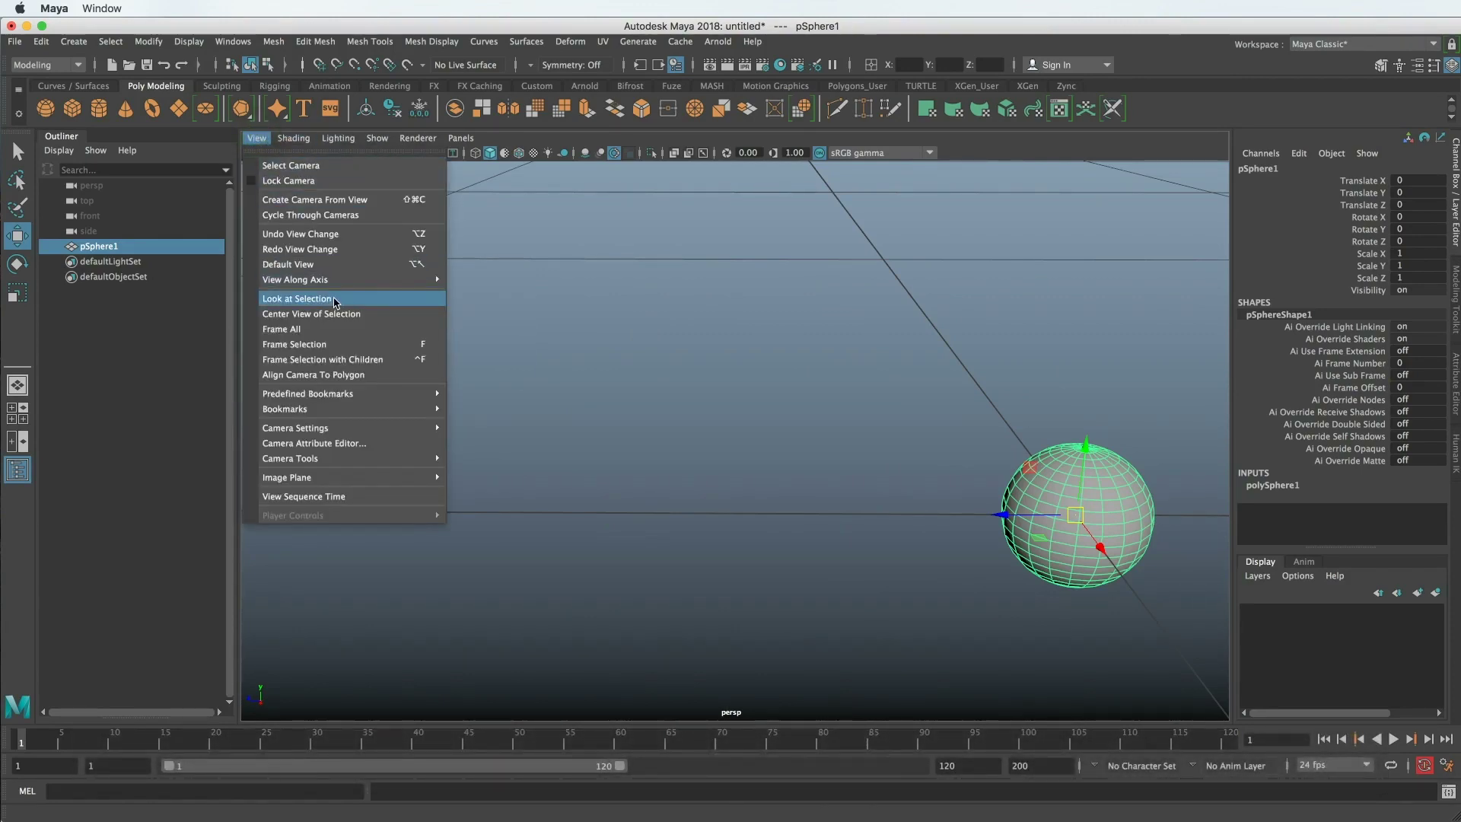
{"action": "left_click", "coordinate": [335, 300]}
{"action": "left_click_drag", "start_coordinate": [864, 473], "coordinate": [697, 472], "text": "alt"}
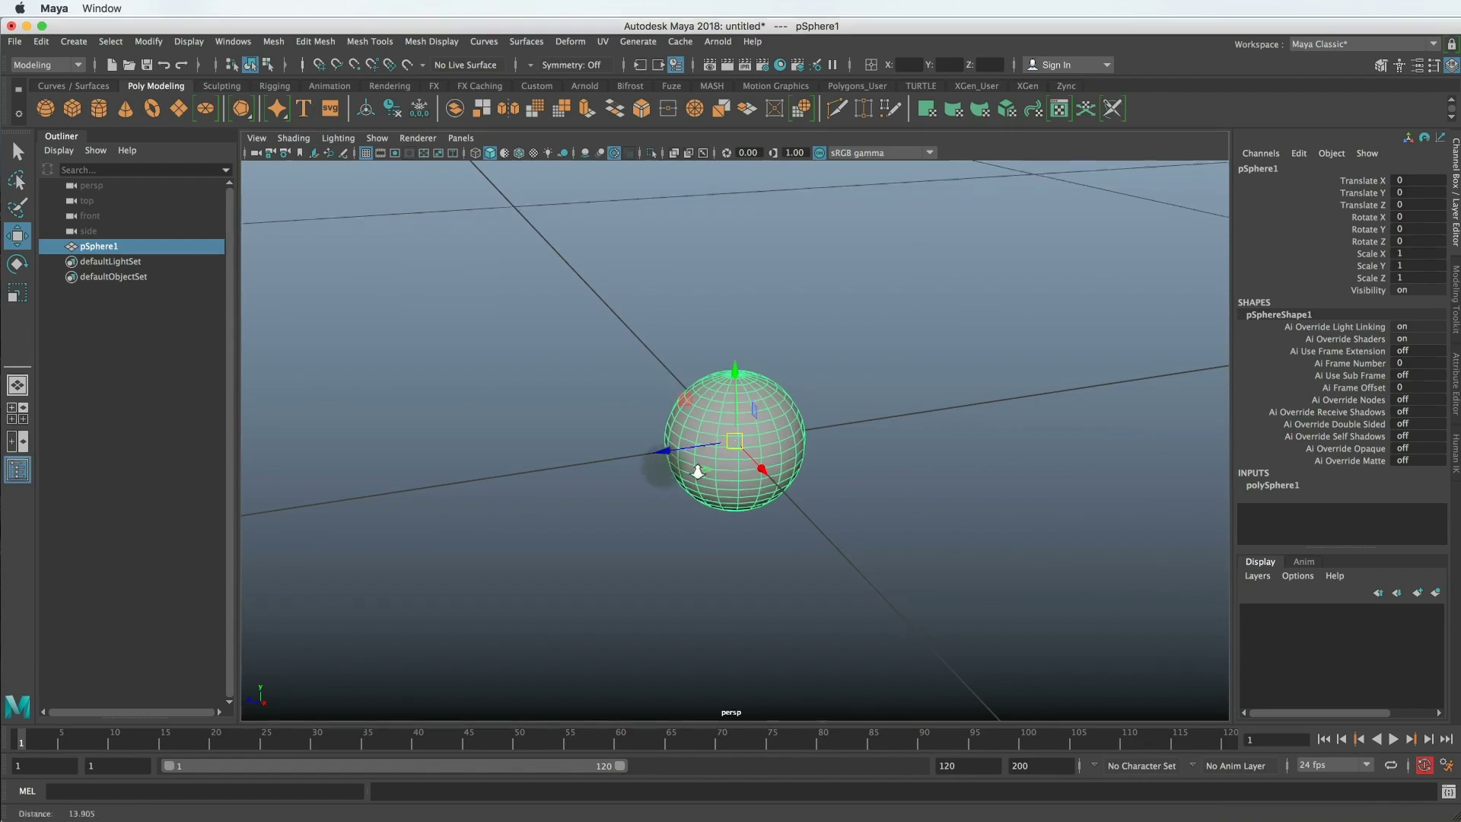
{"action": "scroll", "coordinate": [697, 472], "scroll_direction": "up", "scroll_amount": 2}
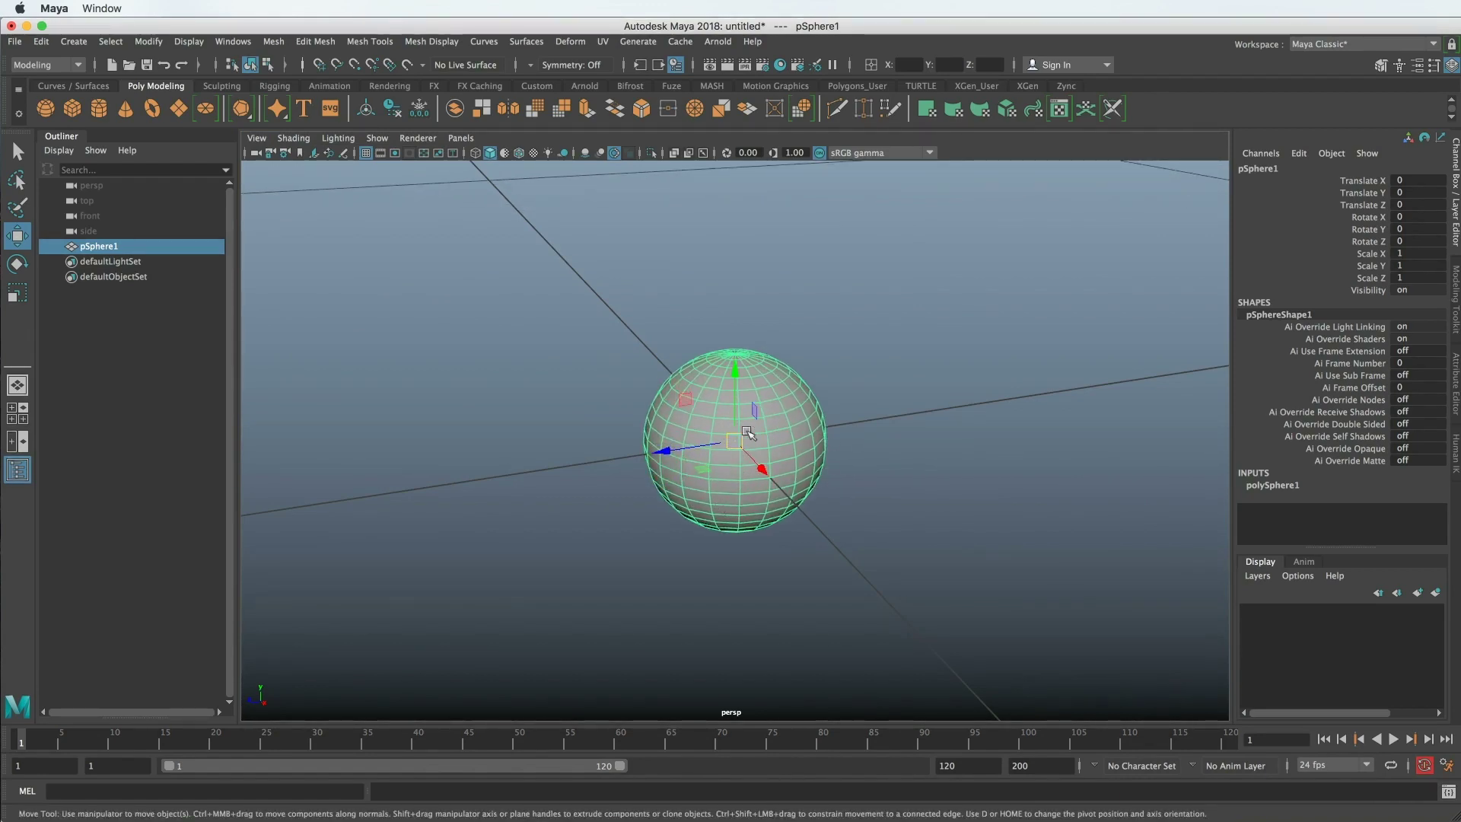
{"action": "left_click_drag", "start_coordinate": [905, 434], "coordinate": [455, 369], "text": "alt"}
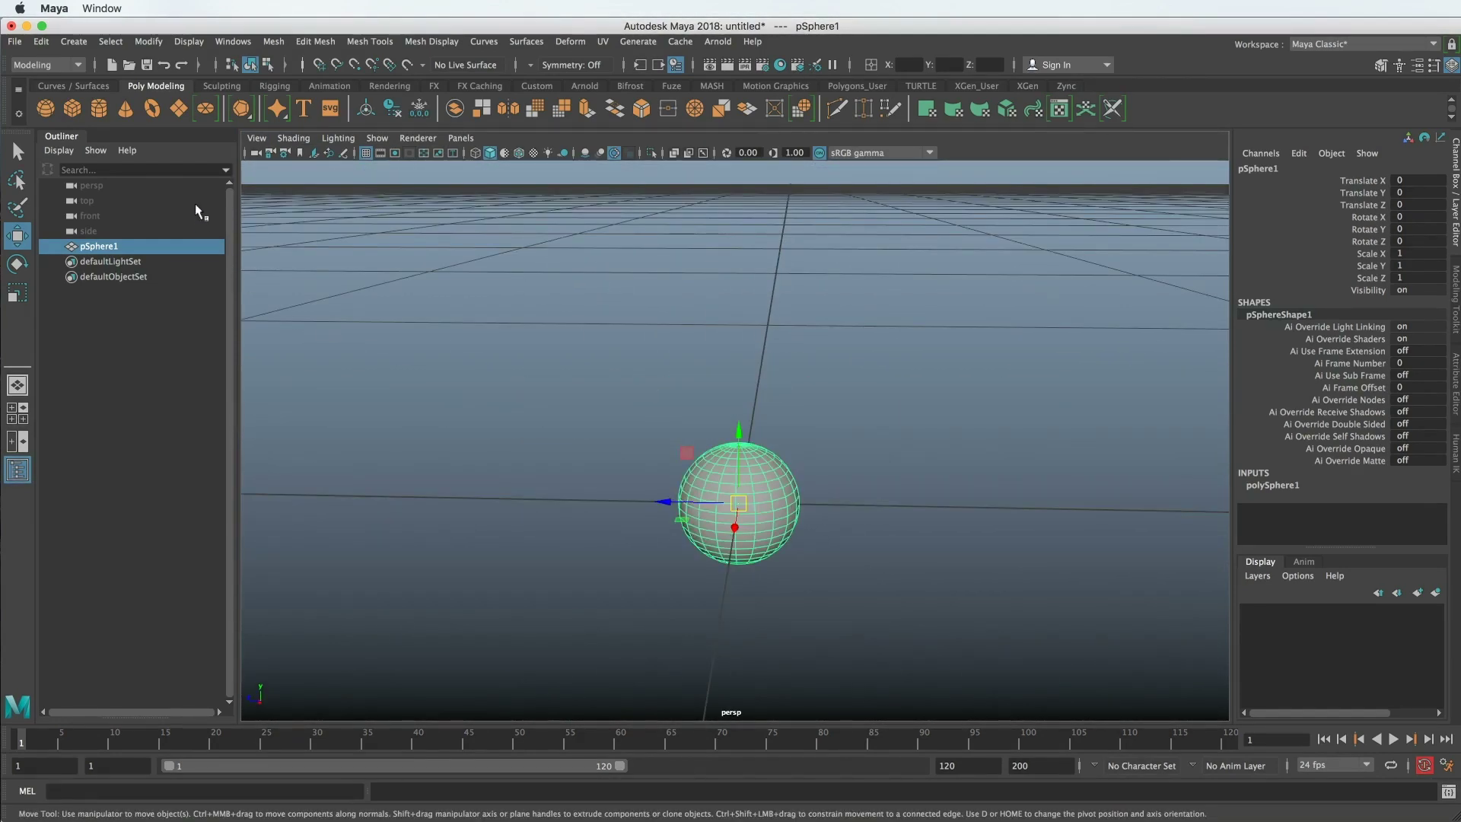
{"action": "left_click", "coordinate": [90, 232]}
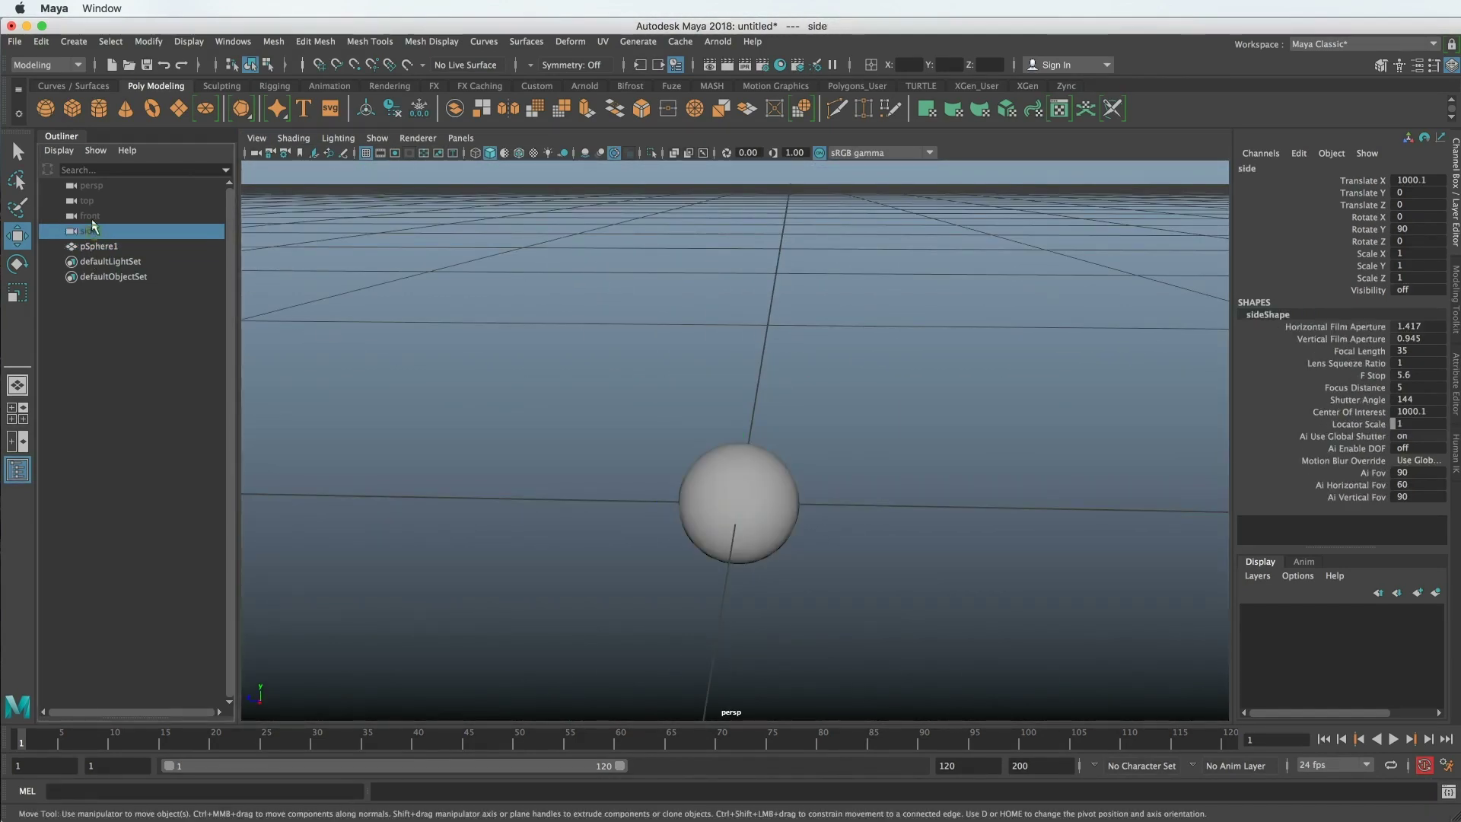
{"action": "left_click", "coordinate": [105, 246]}
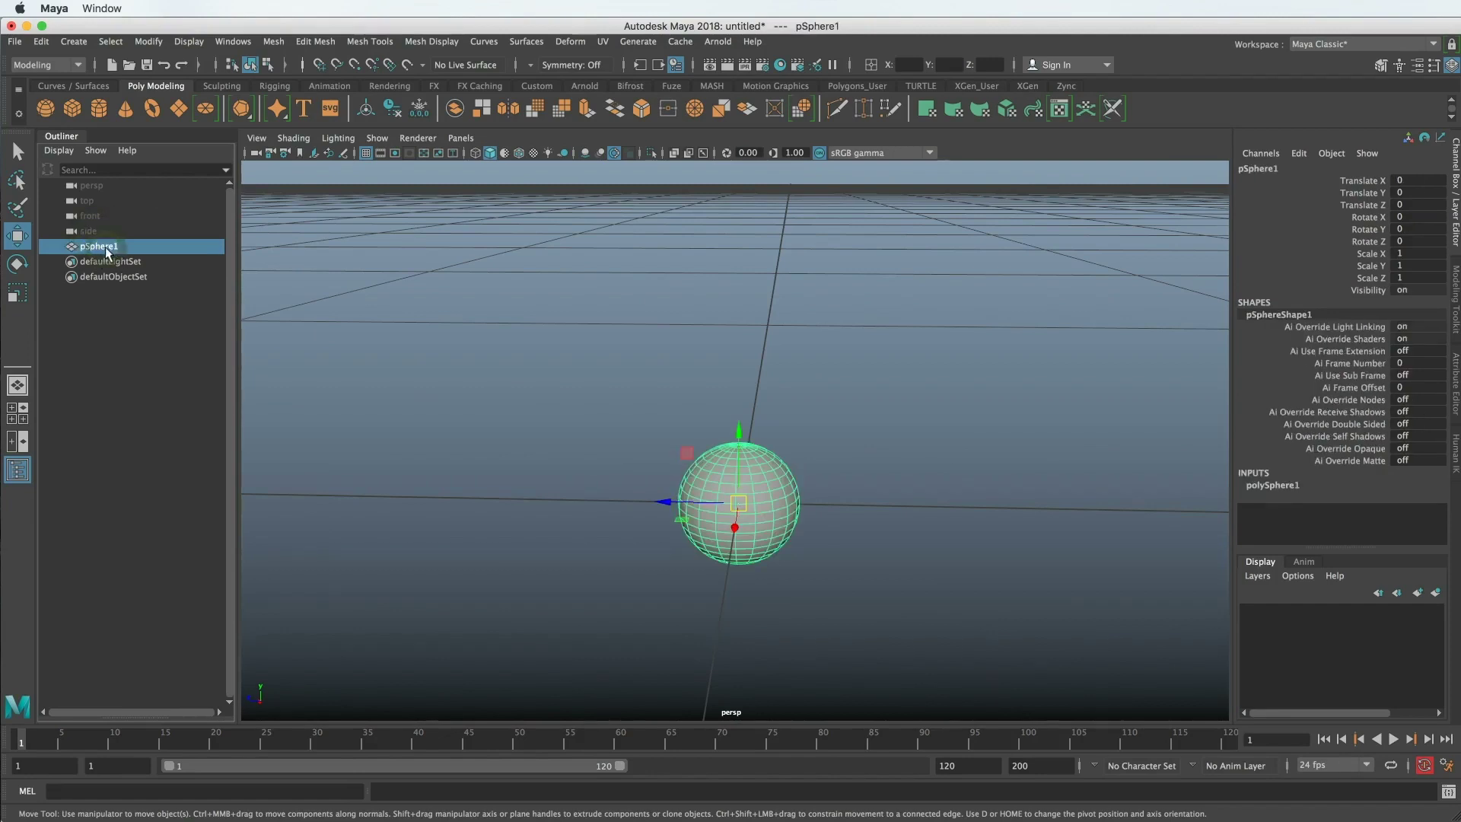
{"action": "left_click", "coordinate": [215, 41]}
{"action": "left_click", "coordinate": [272, 207]}
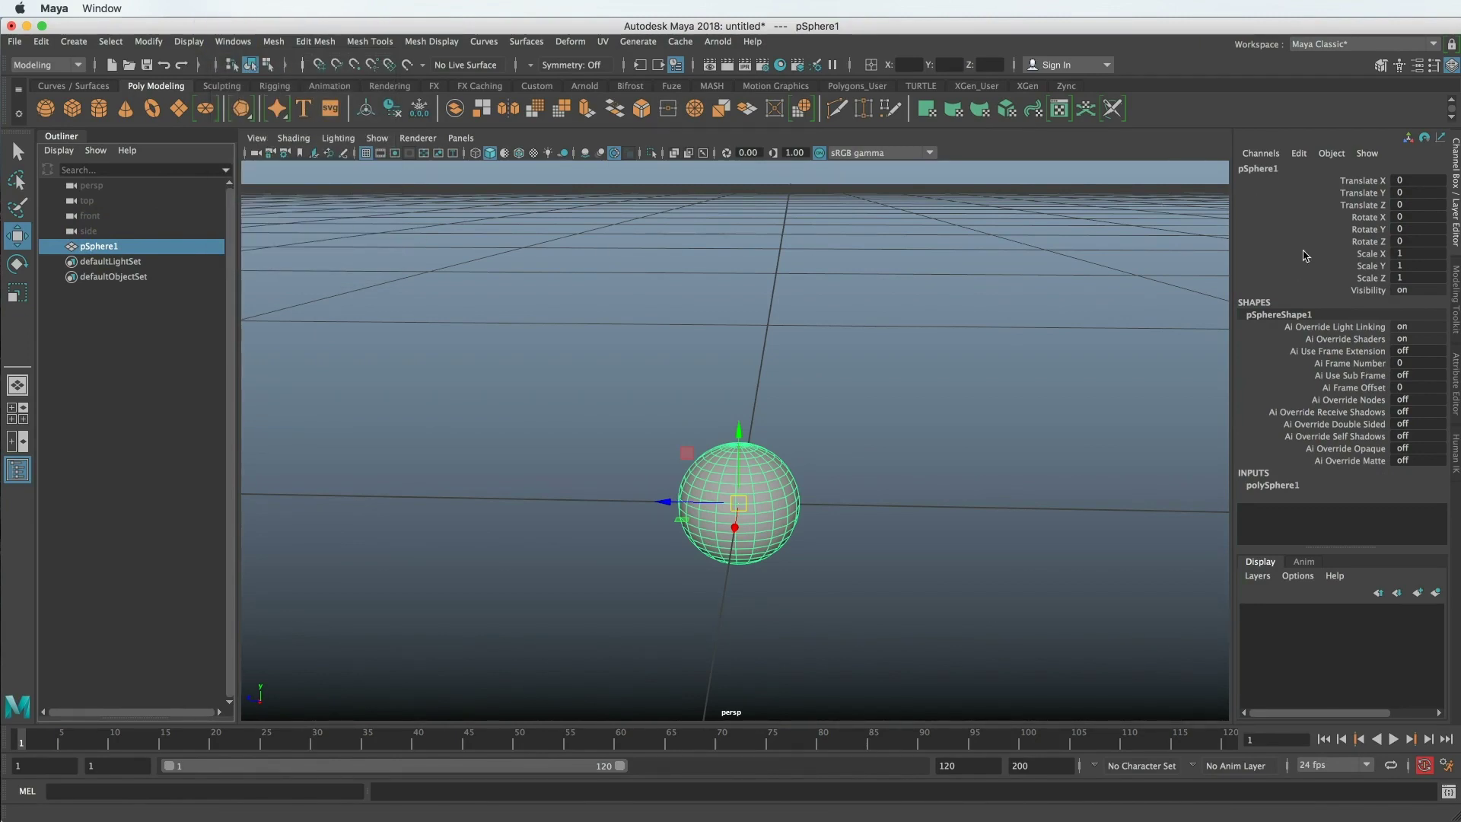
{"action": "left_click", "coordinate": [1451, 67]}
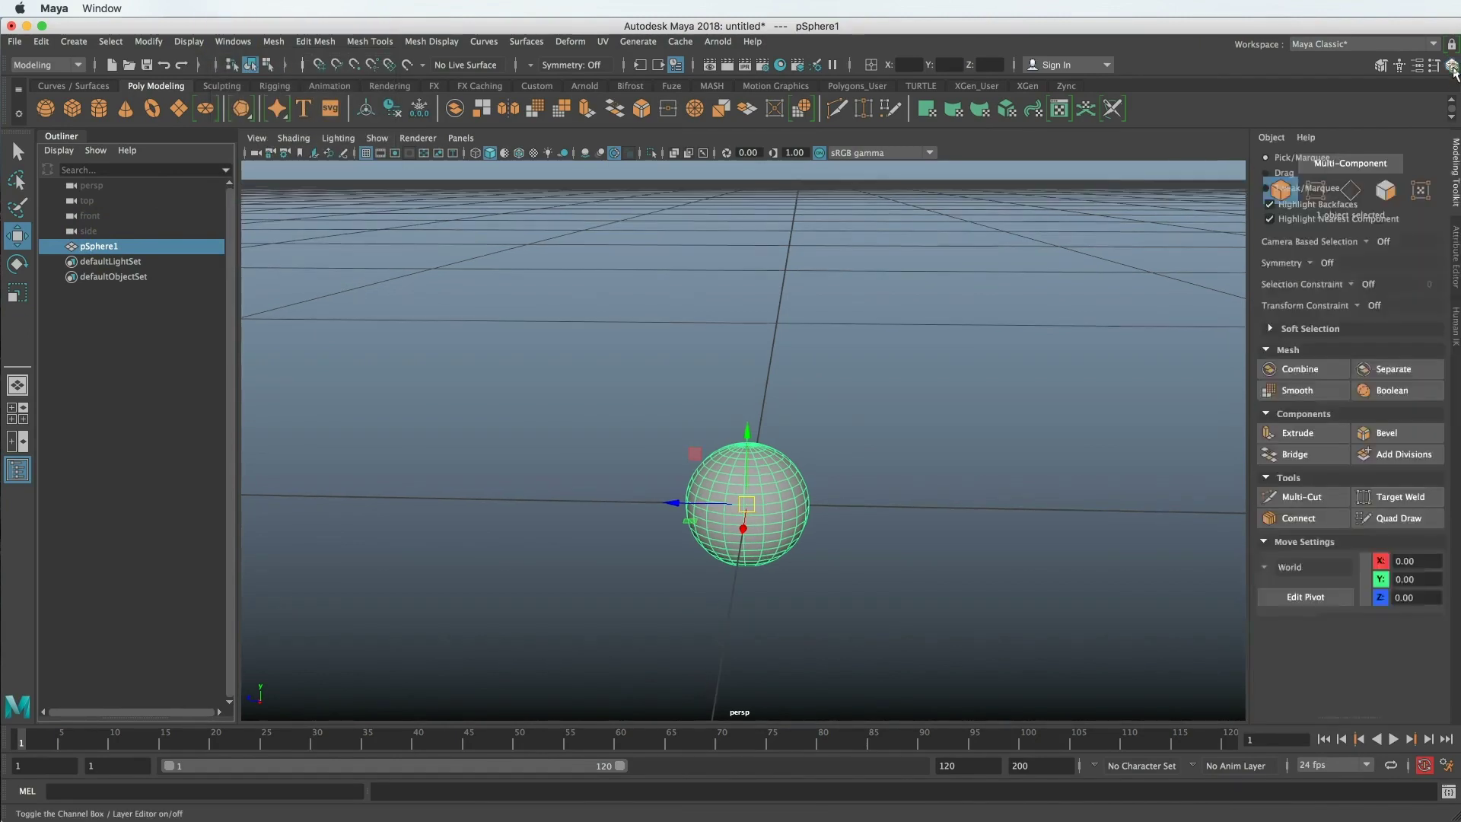
{"action": "left_click", "coordinate": [1451, 67]}
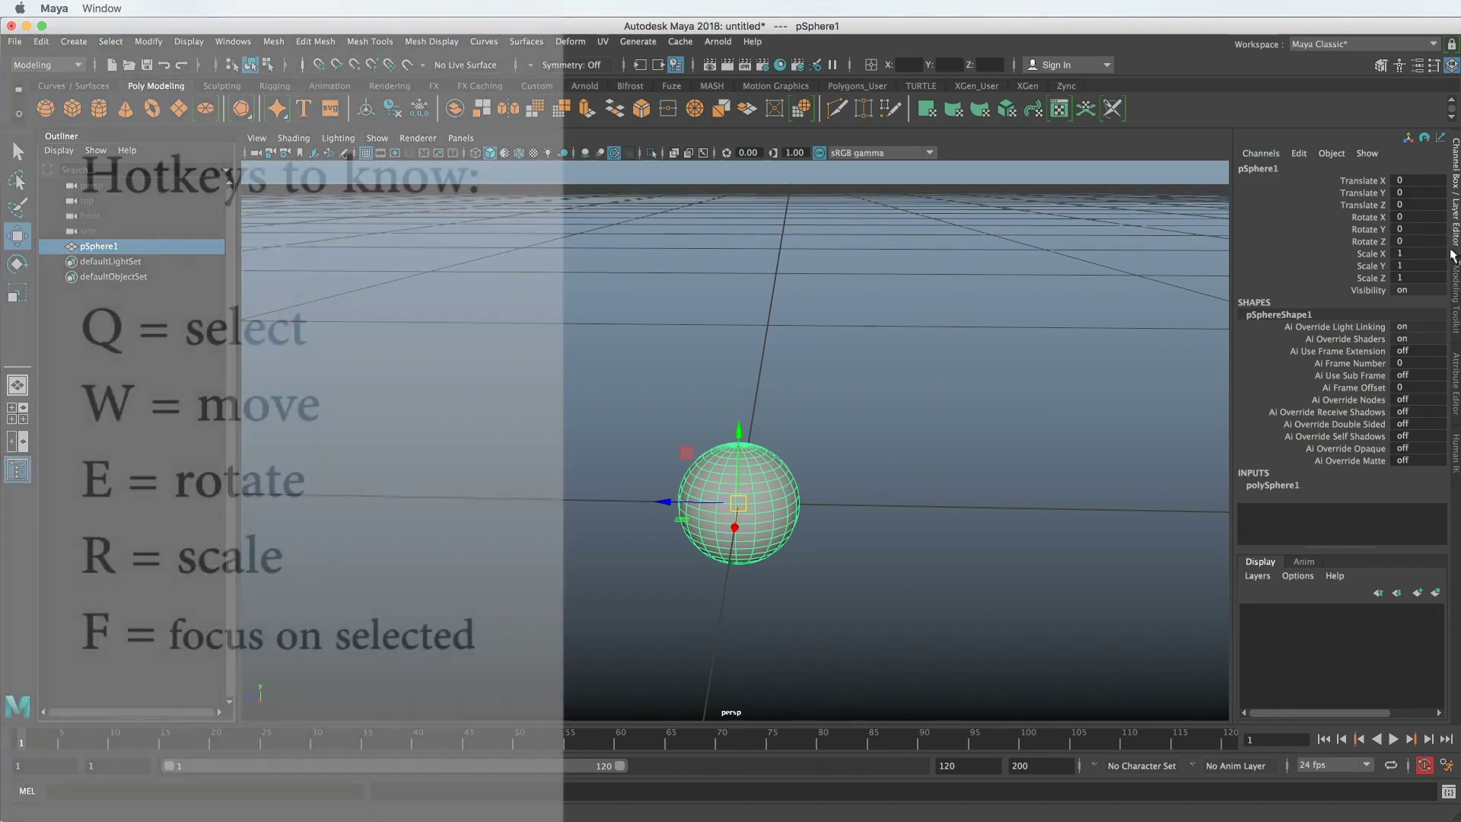
Cycle the side panel through Modeling Toolkit and Attribute Editor back to the Channel Box
{"action": "left_click", "coordinate": [1455, 296]}
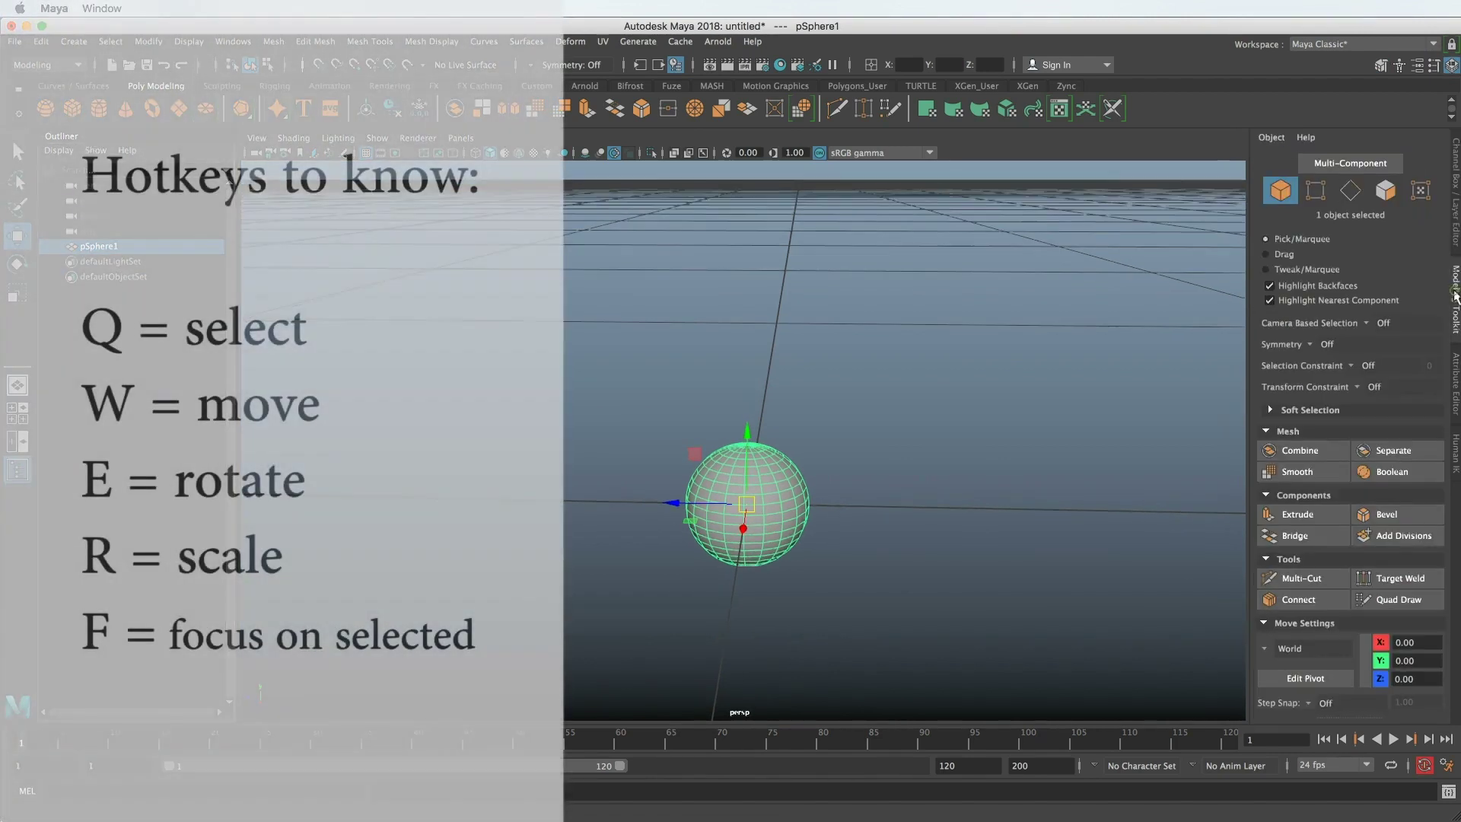
{"action": "left_click", "coordinate": [1454, 380]}
{"action": "left_click", "coordinate": [1449, 206]}
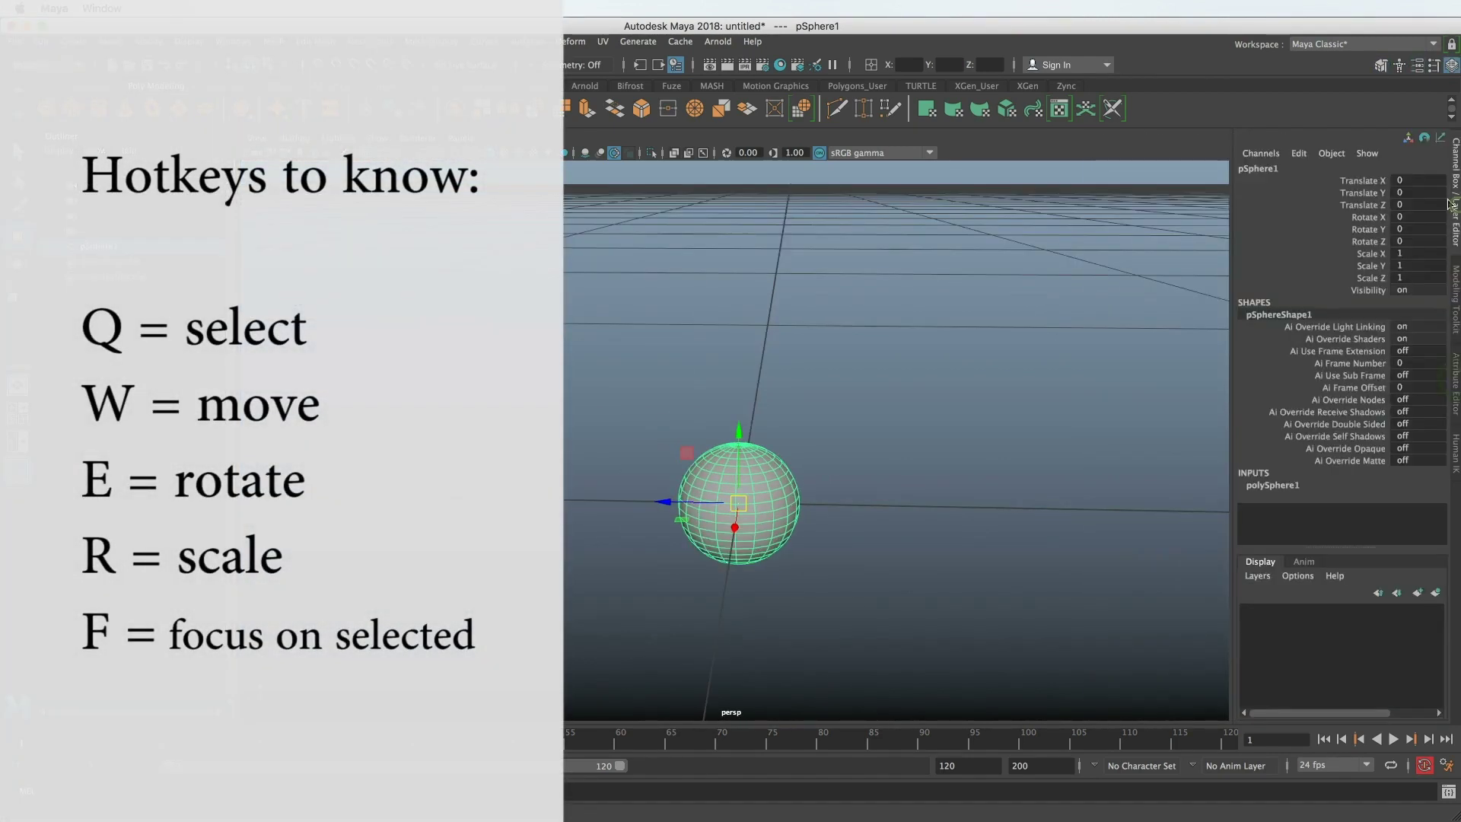
Slide the sphere along Translate X and Translate Z from the Channel Box, undoing each move
{"action": "left_click", "coordinate": [1374, 185]}
{"action": "middle_click_drag", "start_coordinate": [989, 278], "coordinate": [717, 300]}
{"action": "key", "text": "super+z"}
{"action": "left_click", "coordinate": [1387, 204]}
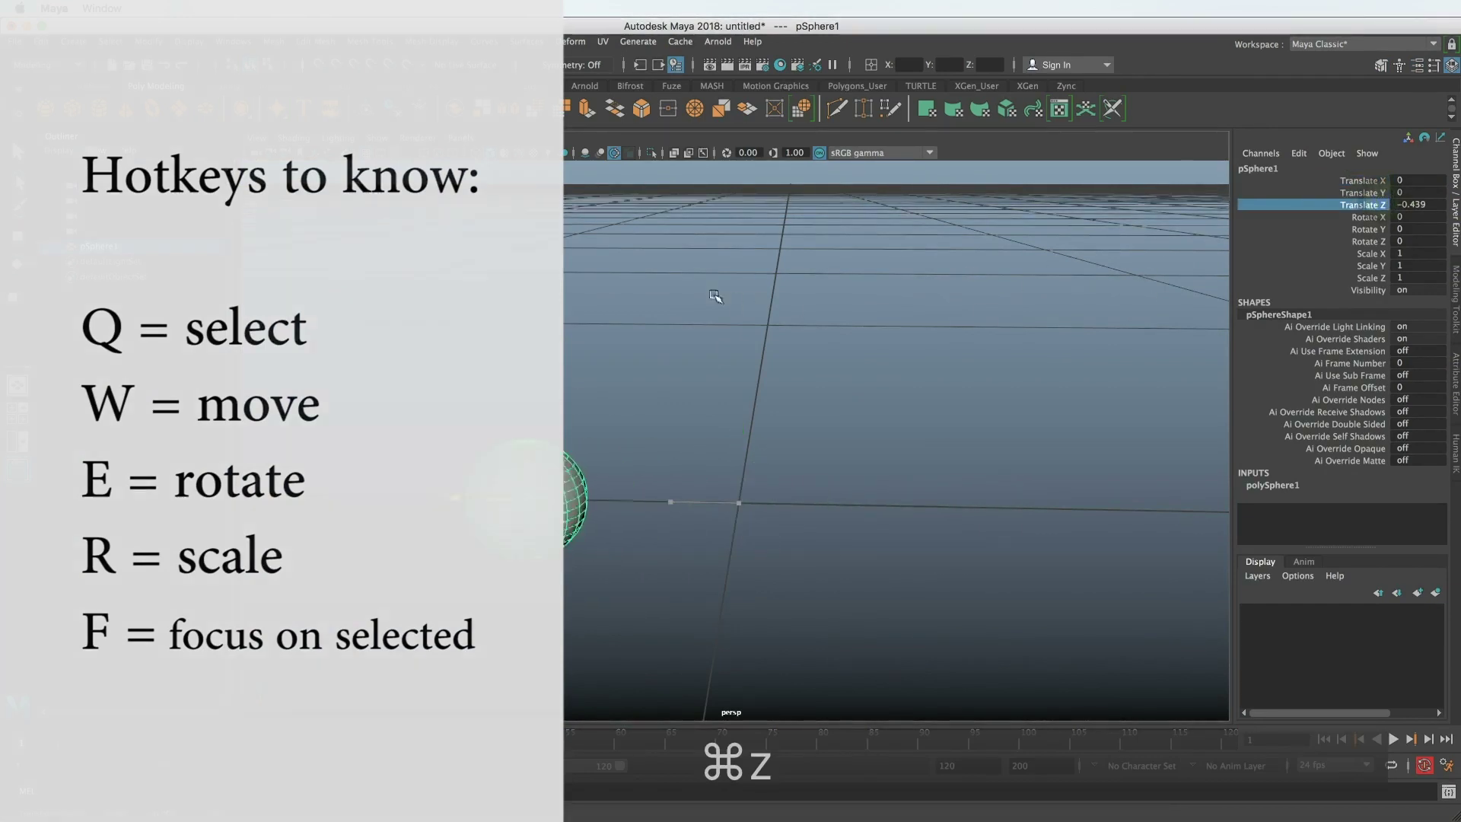
{"action": "key", "text": "super+z"}
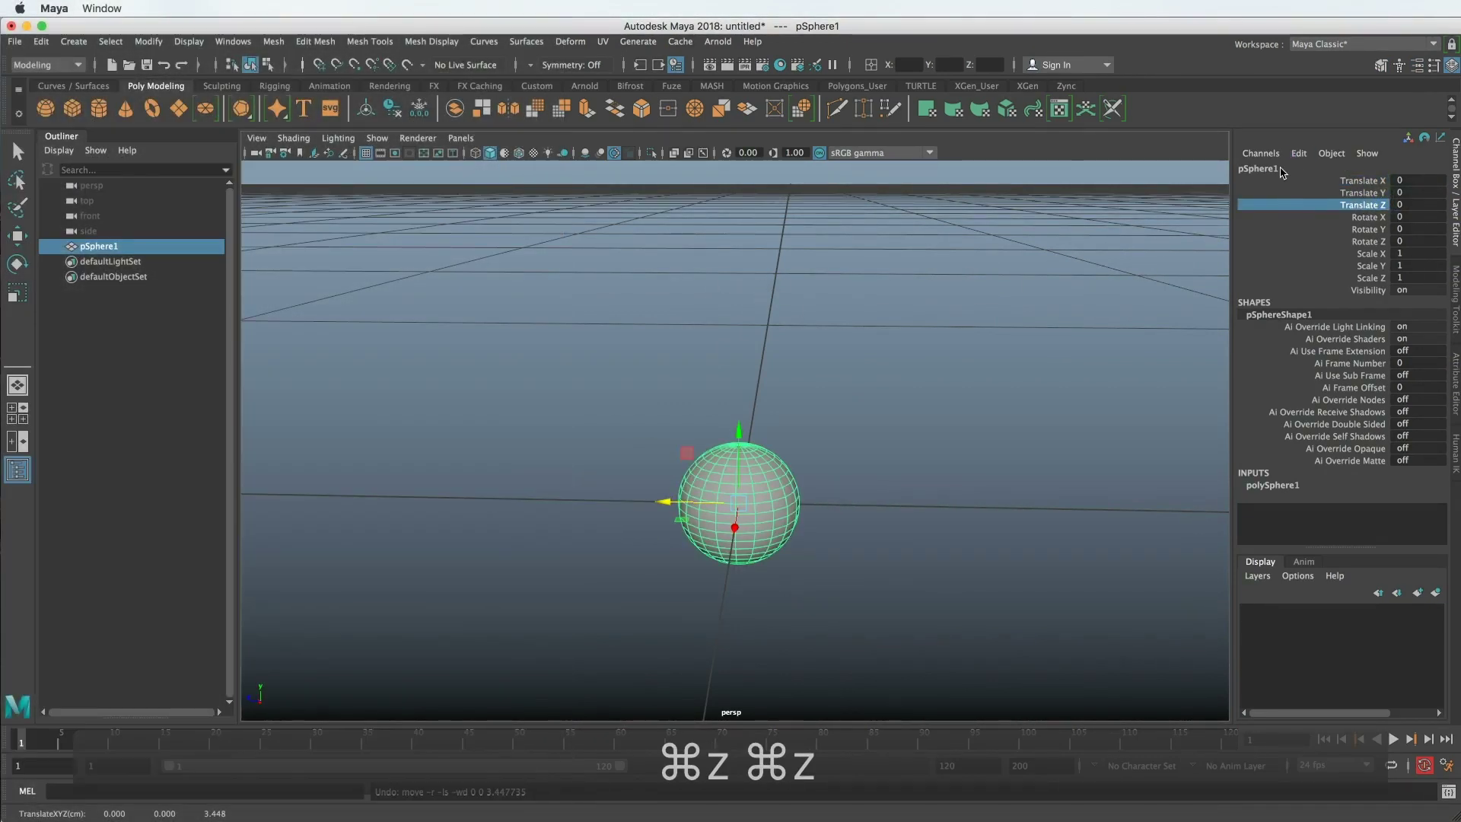
Reselect pSphere1 and delete it from the scene
{"action": "left_click", "coordinate": [1281, 170]}
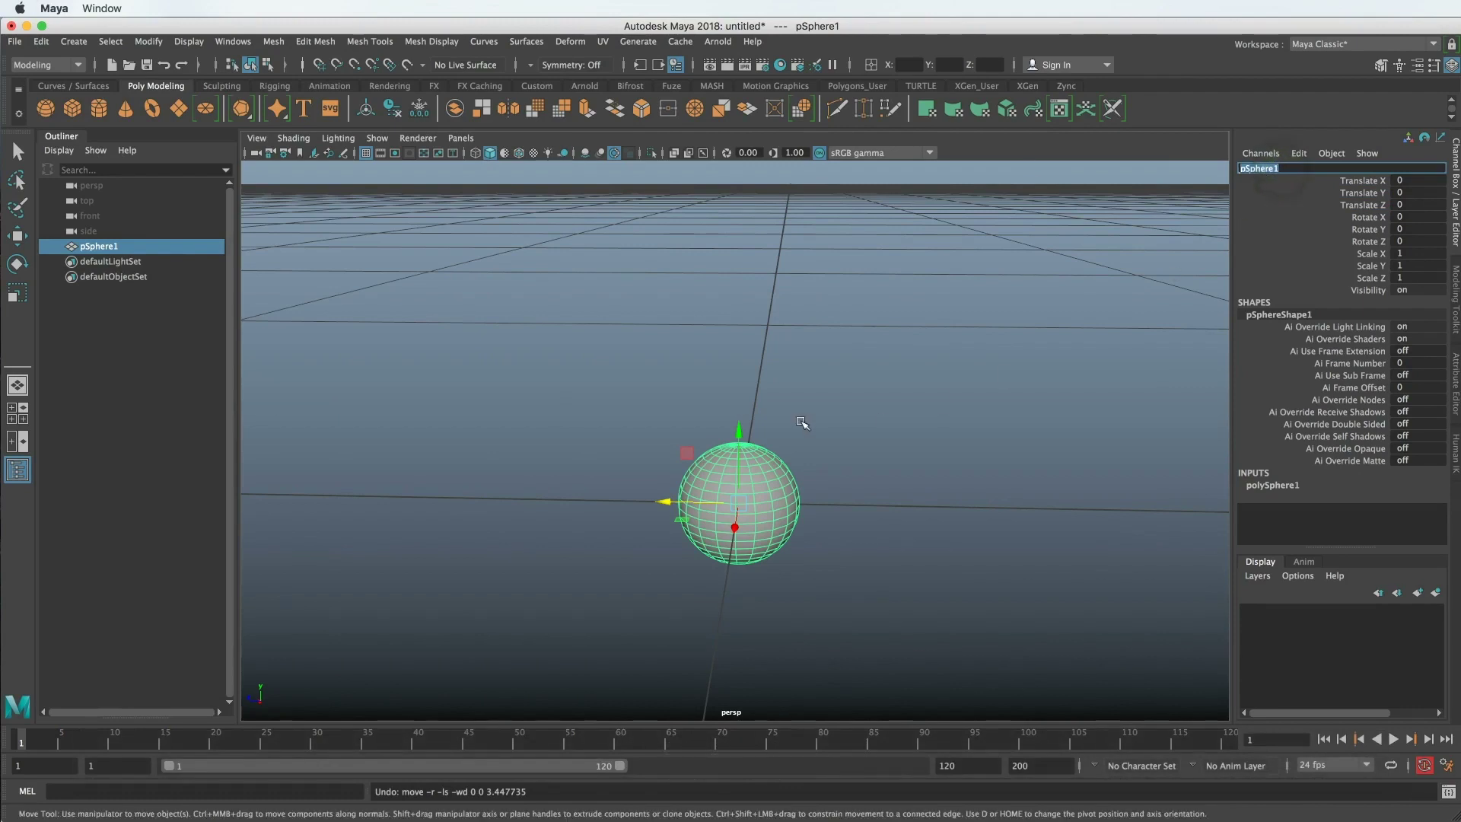
{"action": "left_click", "coordinate": [867, 365]}
{"action": "key", "text": "super+z"}
{"action": "key", "text": "Delete"}
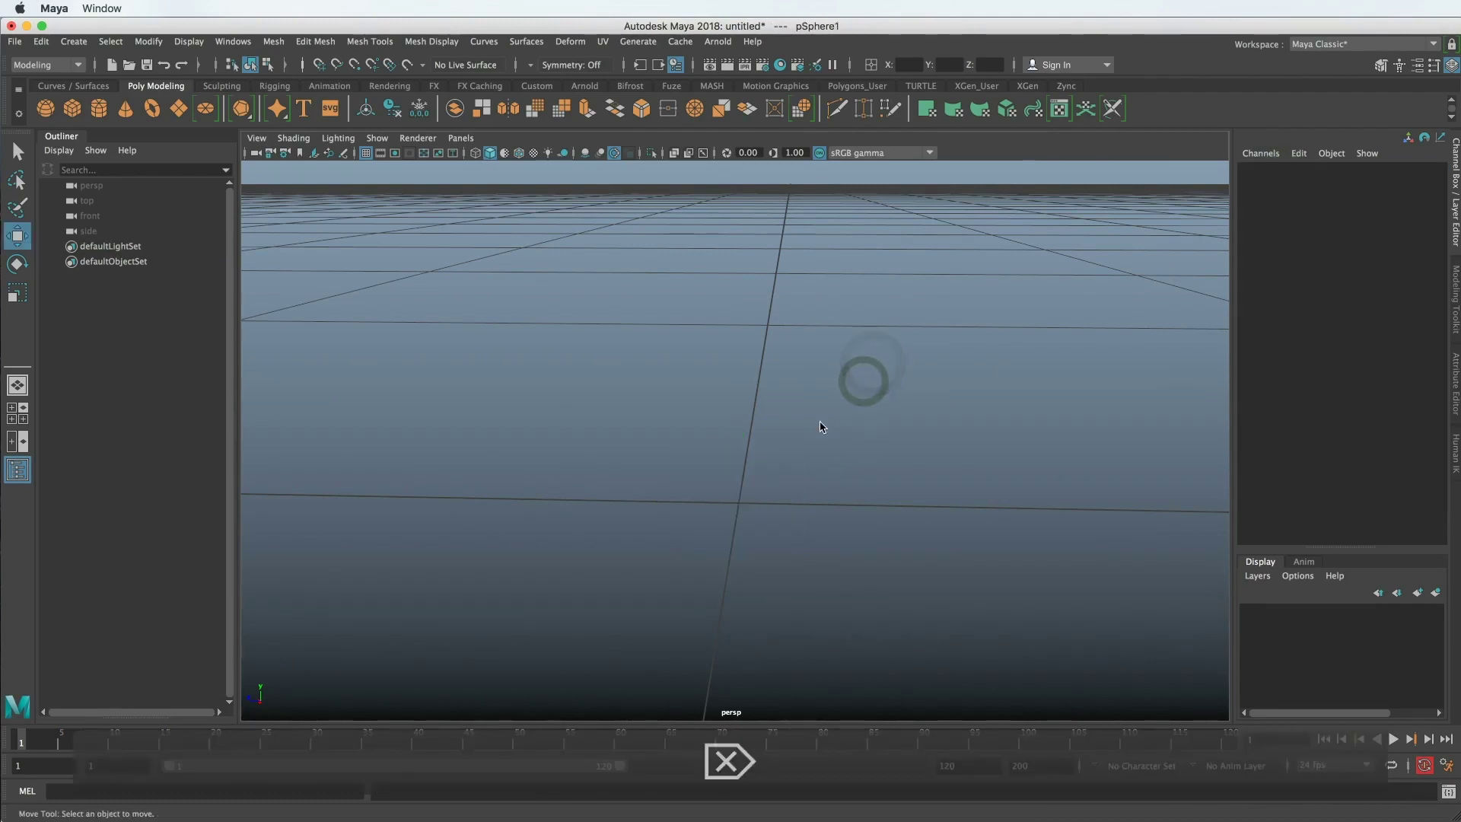